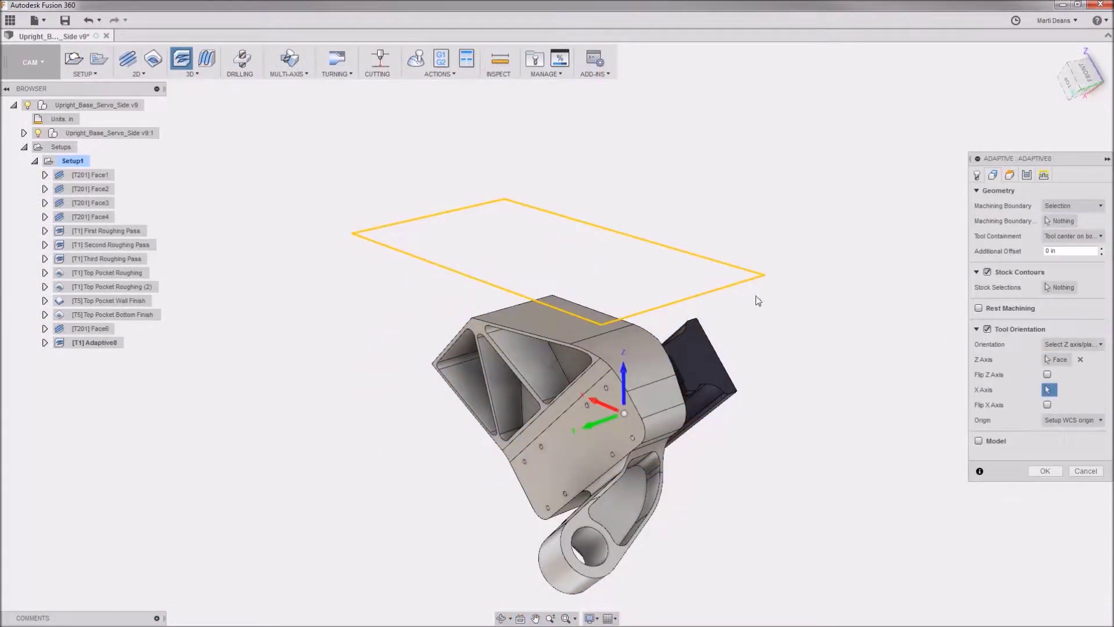
- Chain the pocket edges as the Adaptive boundary, enable Rest Machining, and create the toolpath
{"action": "left_click", "coordinate": [638, 411]}
{"action": "left_click", "coordinate": [637, 499]}
{"action": "left_click", "coordinate": [978, 308]}
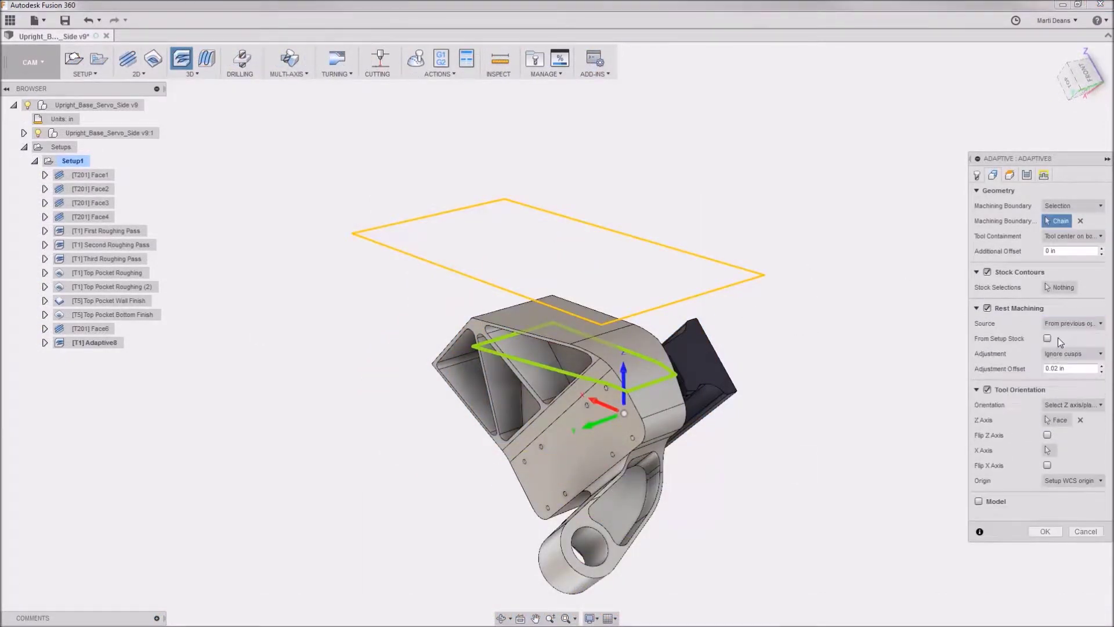
{"action": "left_click", "coordinate": [1027, 176]}
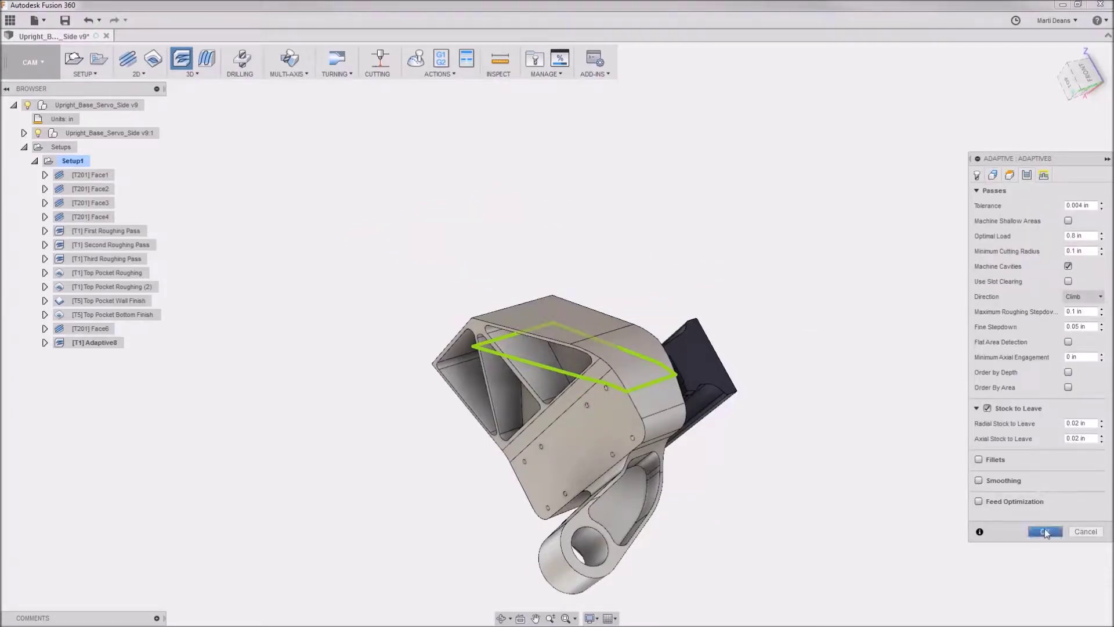
{"action": "left_click", "coordinate": [1044, 530]}
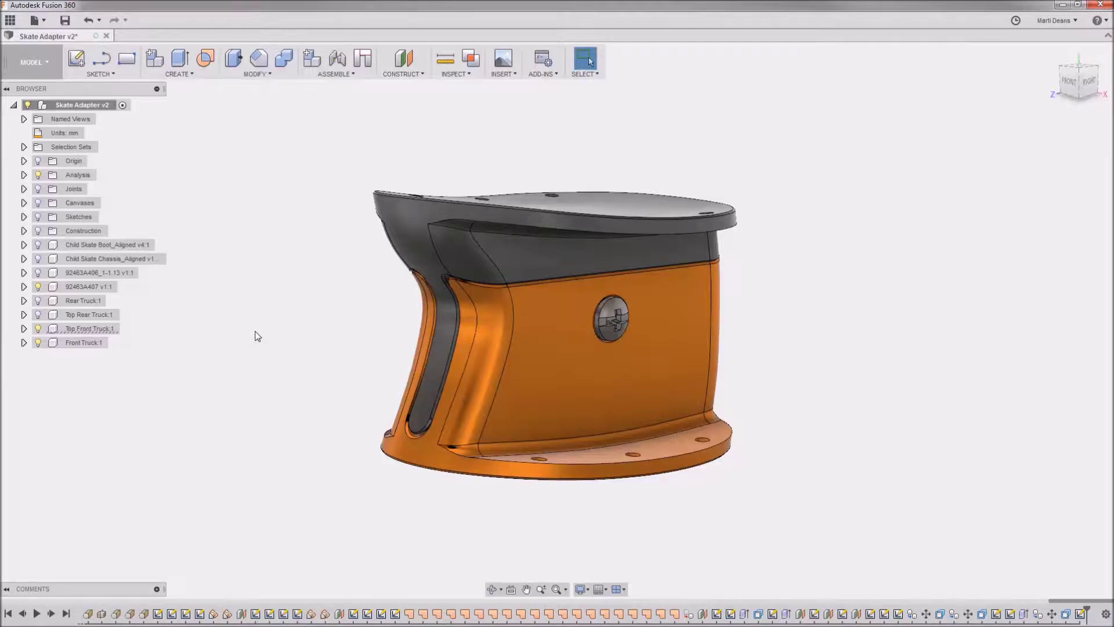
- Hide the Front Truck:1 body and the 92463A407 screw, then switch to the CAM workspace
{"action": "middle_click_drag", "start_coordinate": [257, 337], "coordinate": [348, 323], "text": "shift"}
{"action": "mouse_move", "coordinate": [390, 290]}
{"action": "middle_mouse_down", "text": "shift"}
{"action": "mouse_move", "coordinate": [514, 157]}
{"action": "mouse_move", "coordinate": [416, 256]}
{"action": "mouse_move", "coordinate": [333, 316]}
{"action": "mouse_move", "coordinate": [260, 329]}
{"action": "middle_mouse_up", "text": "shift"}
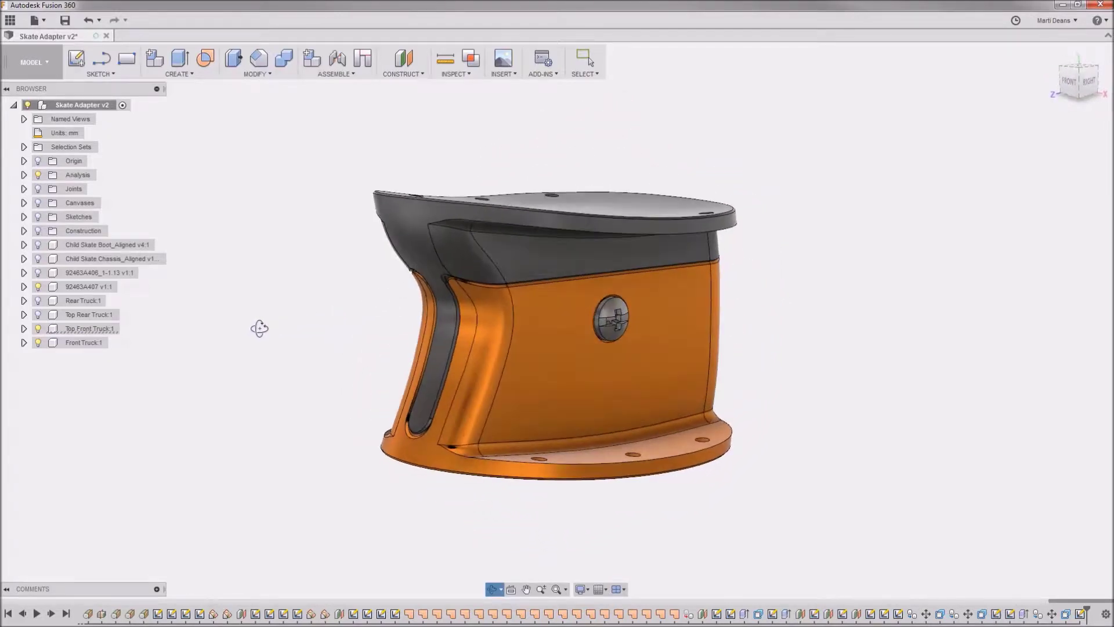
{"action": "key", "text": "Escape"}
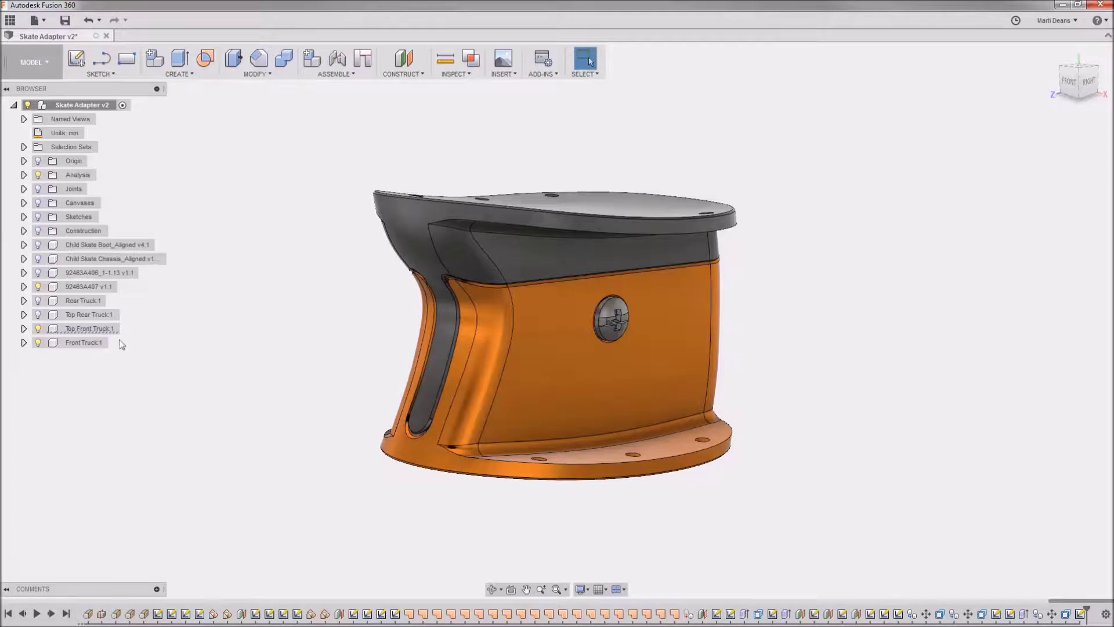
{"action": "left_click", "coordinate": [38, 343]}
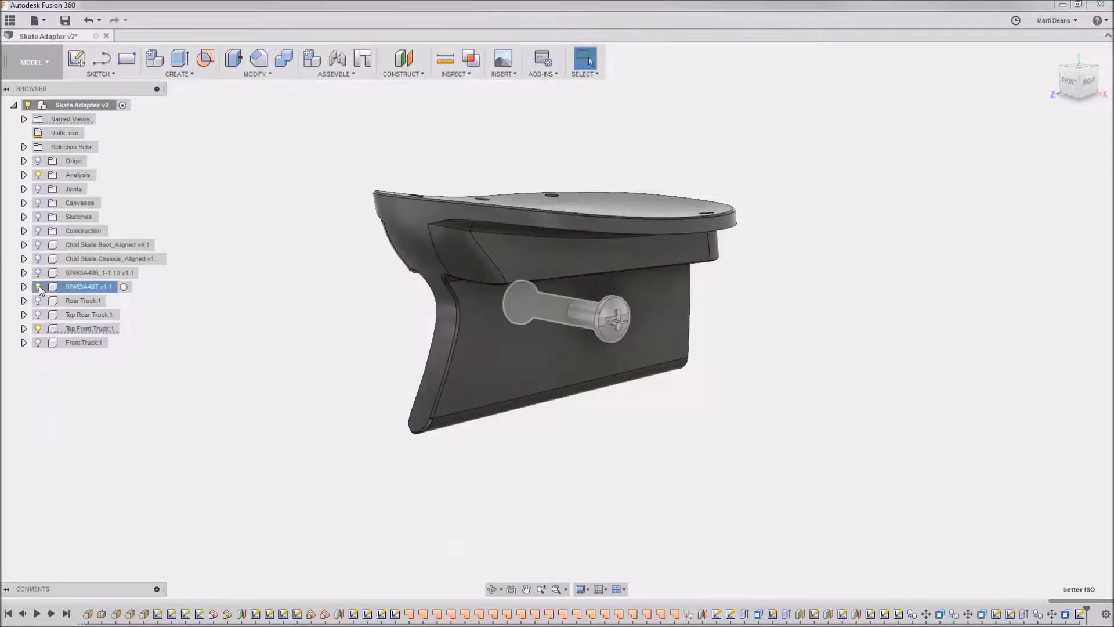
{"action": "left_click", "coordinate": [38, 286]}
{"action": "left_click", "coordinate": [25, 72]}
{"action": "left_click", "coordinate": [37, 212]}
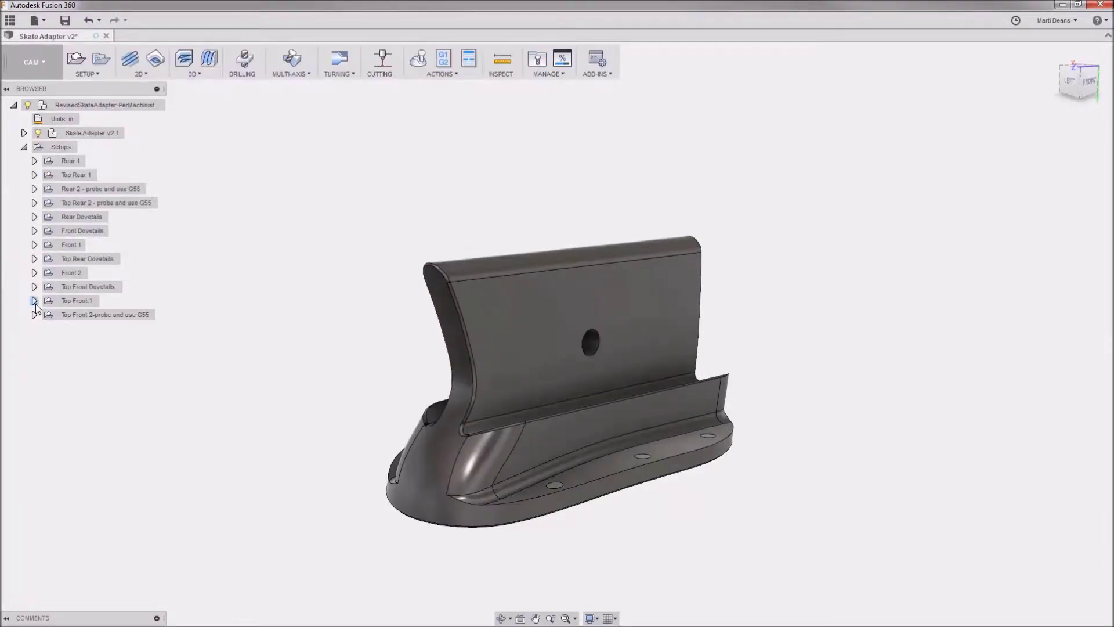
- Expand Top Front 1 and side1, then preview the Rouging, Flange Finish and Flange Hole toolpaths
{"action": "left_click", "coordinate": [35, 301]}
{"action": "left_click", "coordinate": [45, 329]}
{"action": "left_click", "coordinate": [108, 344]}
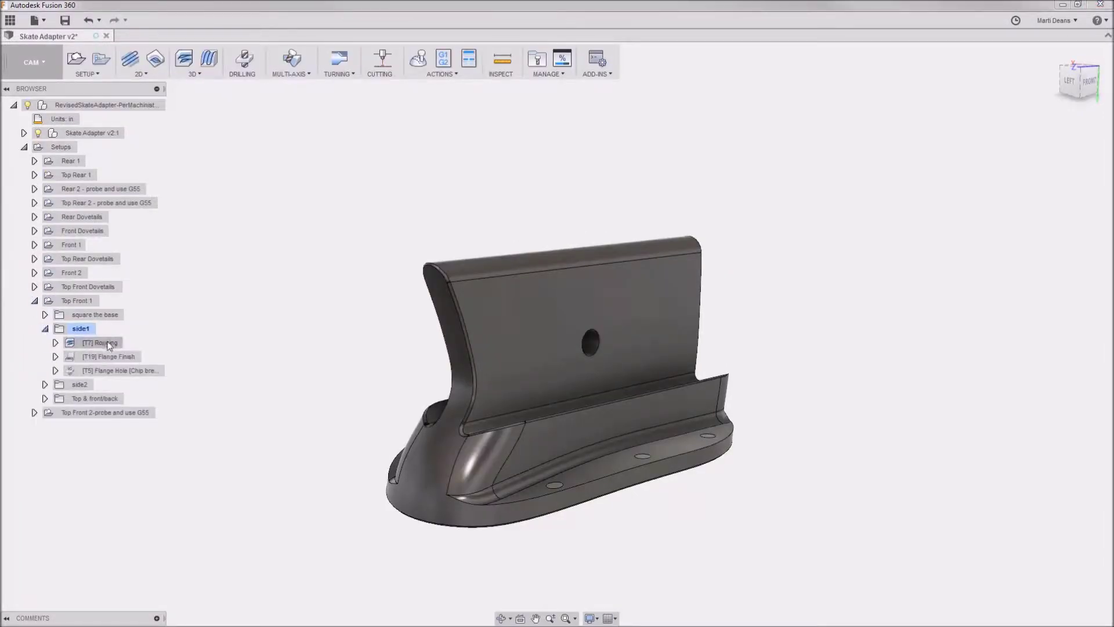
{"action": "left_click", "coordinate": [119, 357]}
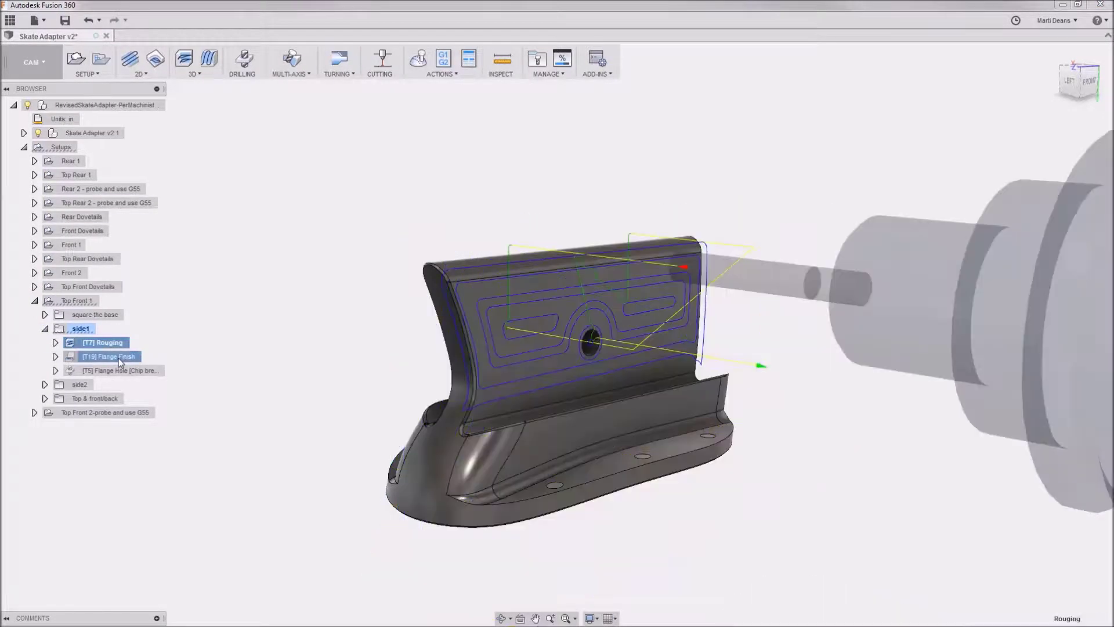
{"action": "left_click", "coordinate": [126, 372]}
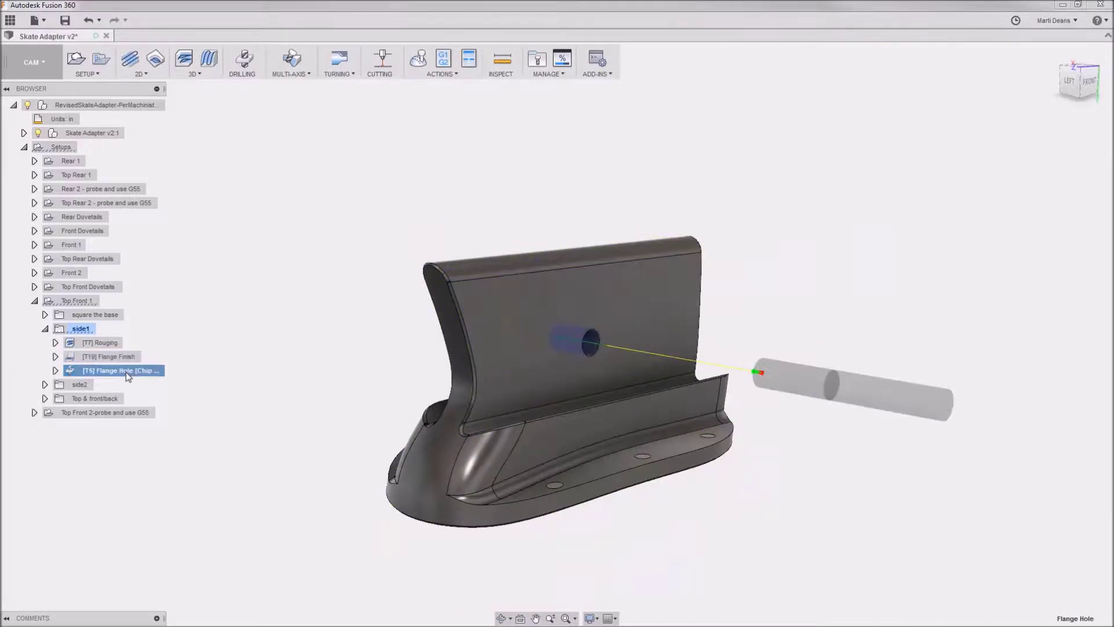
{"action": "left_click", "coordinate": [198, 323]}
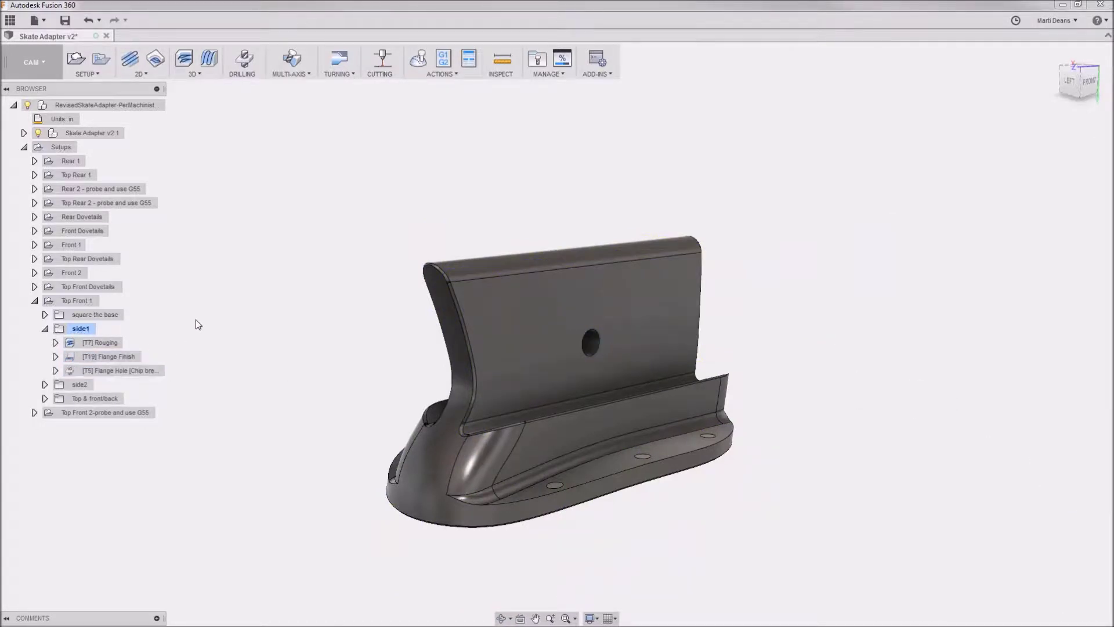
{"action": "middle_click_drag", "start_coordinate": [207, 311], "coordinate": [221, 321], "text": "shift"}
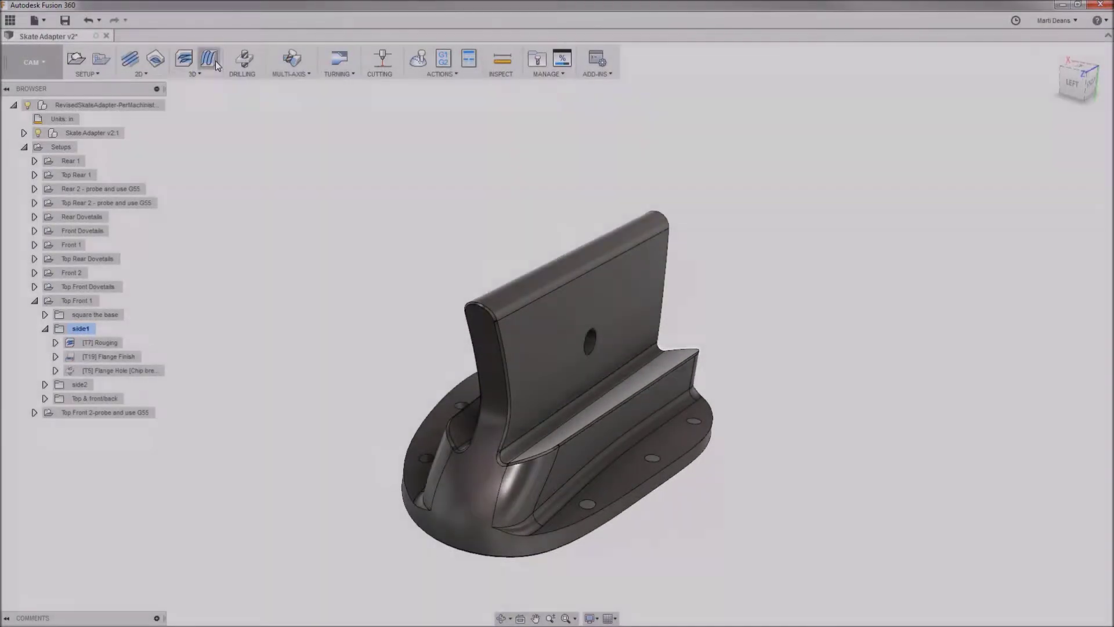
- Start a Parallel finishing operation using tool 16, the Ø1/8 ball end mill
{"action": "left_click", "coordinate": [215, 61]}
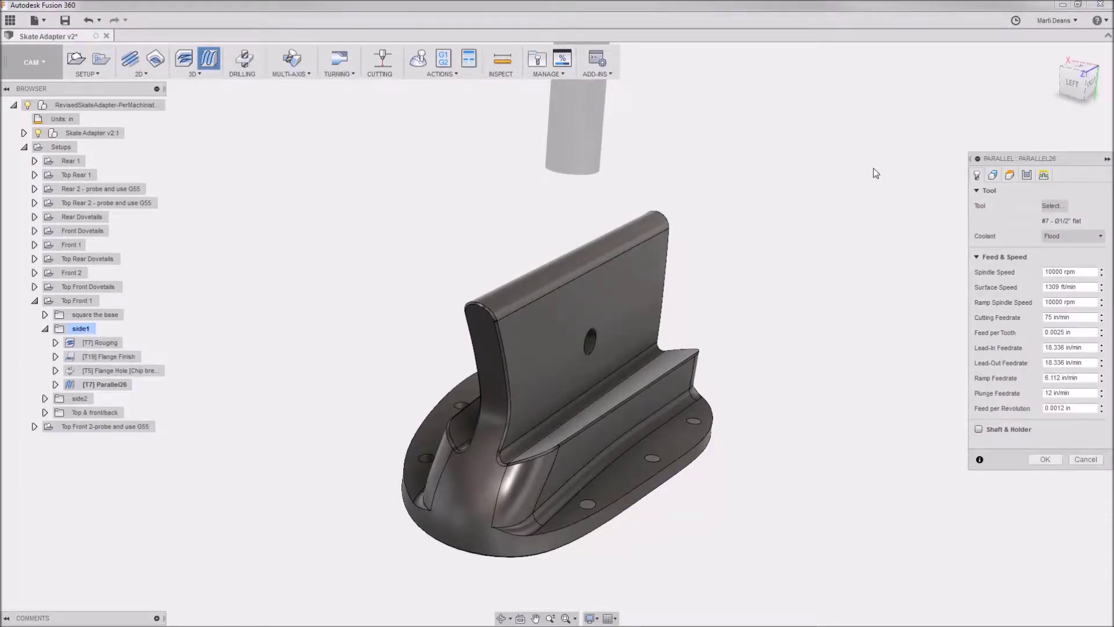
{"action": "left_click", "coordinate": [1050, 206]}
{"action": "left_click", "coordinate": [303, 212]}
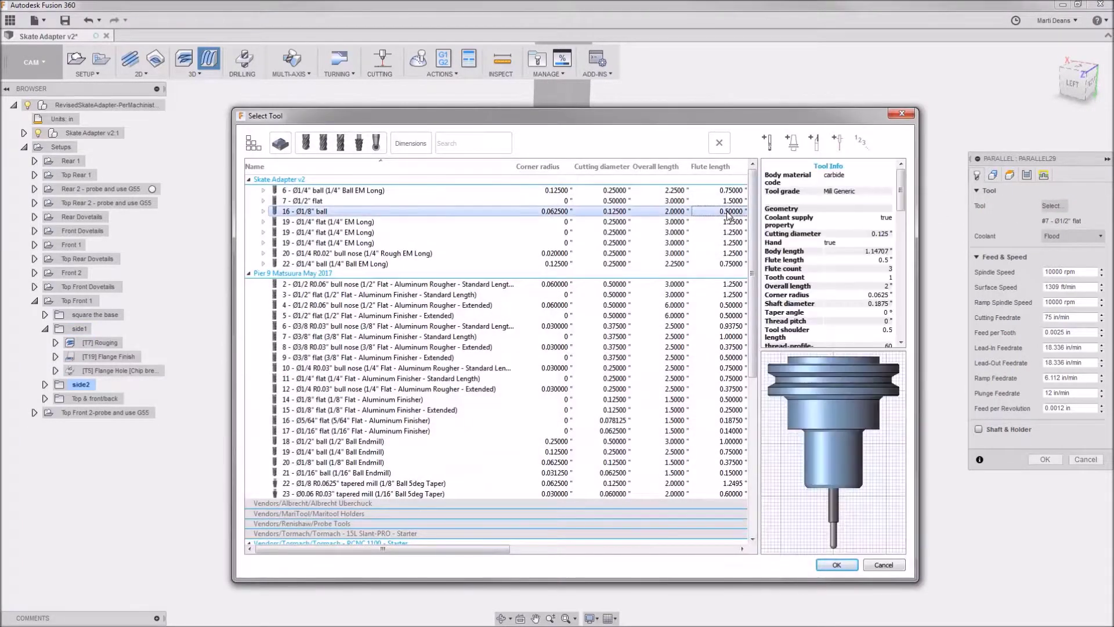
{"action": "left_click", "coordinate": [831, 566]}
- Set the machining boundary to Selection, chained closed around the lower rib edges
{"action": "left_click", "coordinate": [993, 175]}
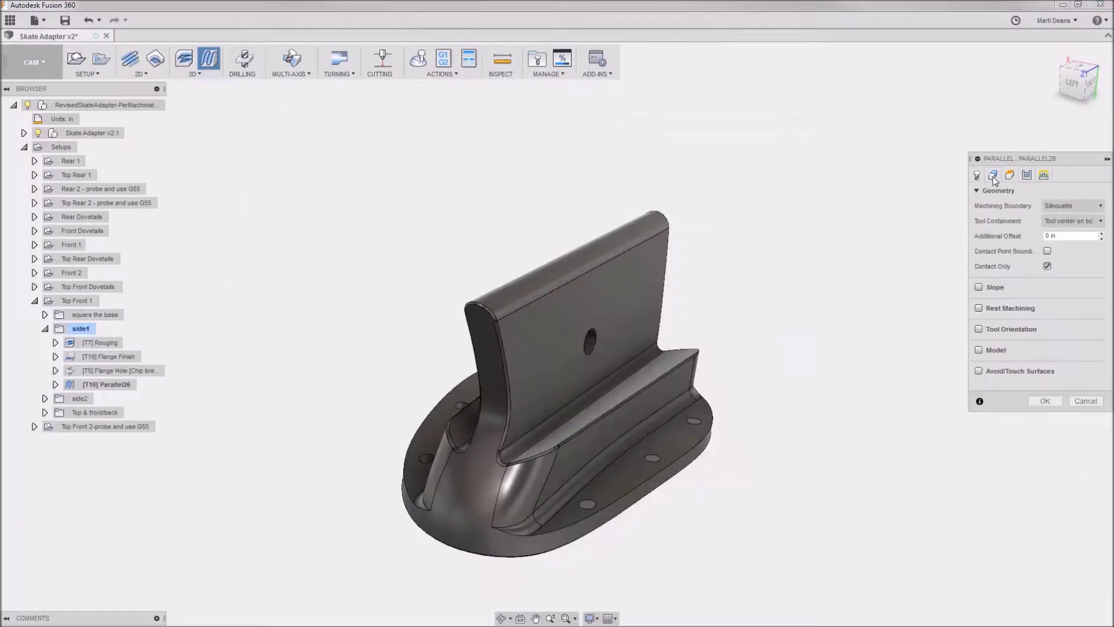
{"action": "left_click", "coordinate": [1048, 209]}
{"action": "left_click", "coordinate": [1056, 246]}
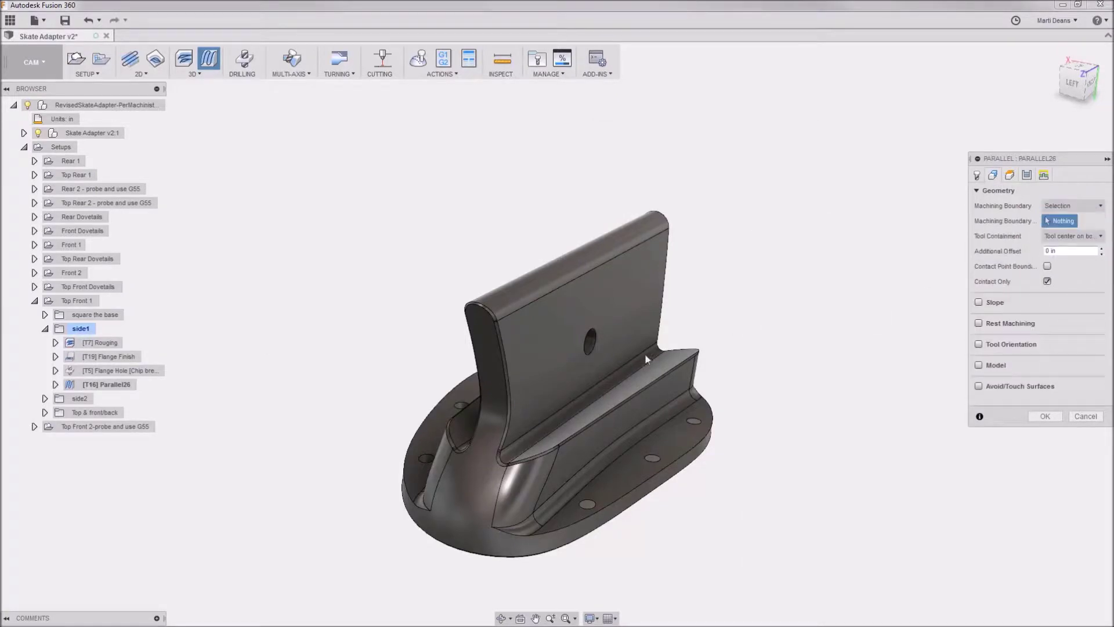
{"action": "left_click", "coordinate": [635, 360]}
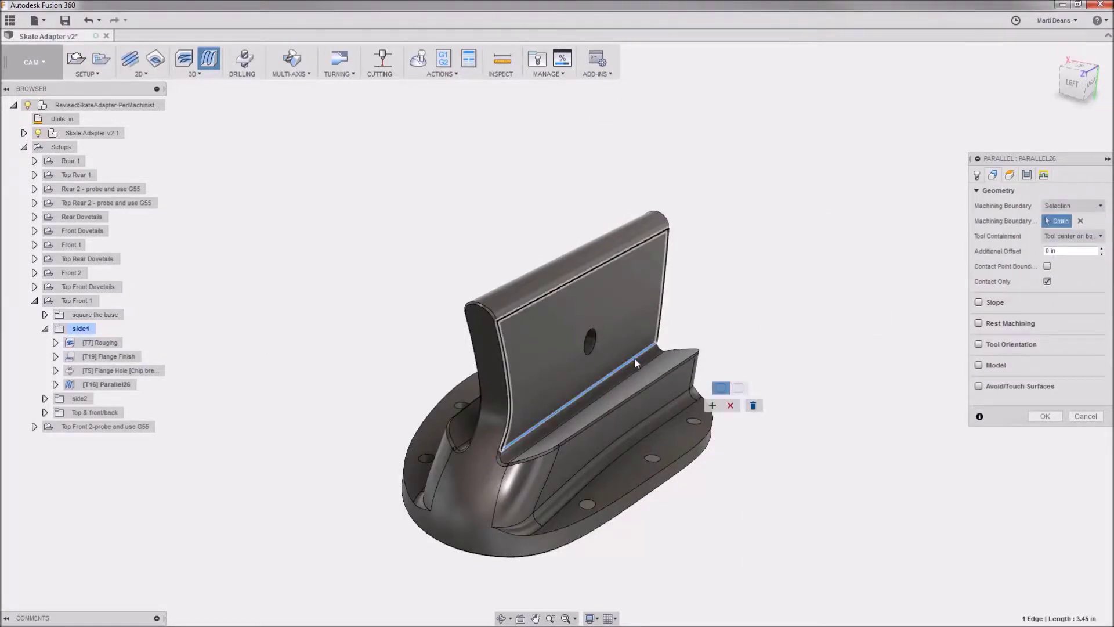
{"action": "left_click", "coordinate": [713, 405]}
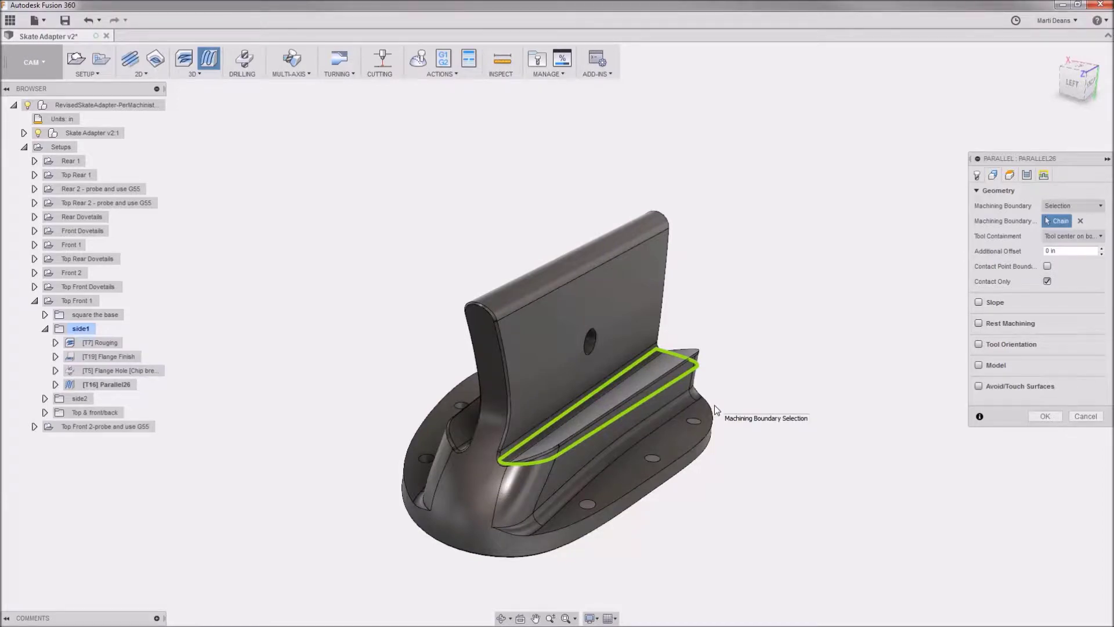
- Try a face-based Z tool orientation, then cancel the Parallel26 operation
{"action": "left_click", "coordinate": [980, 345]}
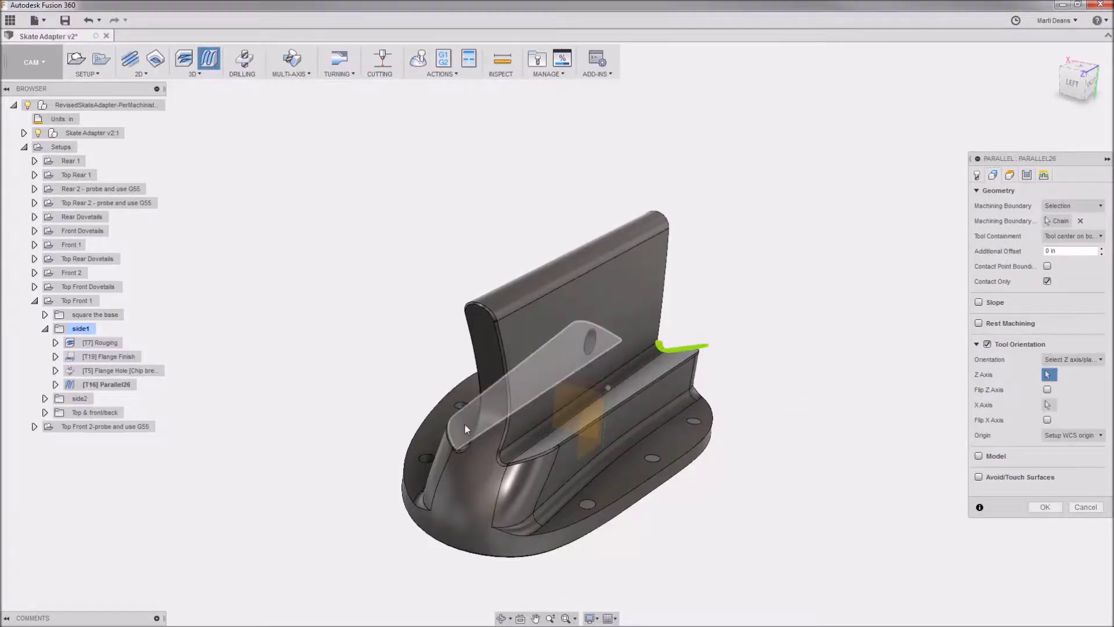
{"action": "left_click", "coordinate": [466, 426]}
{"action": "mouse_move", "coordinate": [848, 402]}
{"action": "middle_mouse_down", "text": "shift"}
{"action": "mouse_move", "coordinate": [873, 381]}
{"action": "mouse_move", "coordinate": [858, 400]}
{"action": "middle_mouse_up", "text": "shift"}
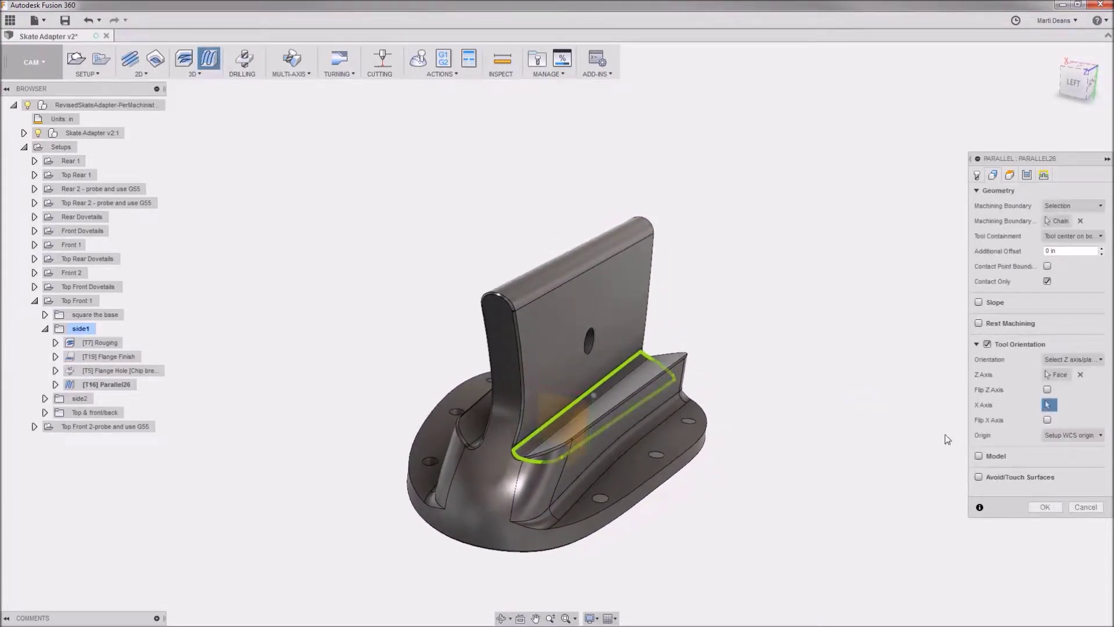
{"action": "left_click", "coordinate": [1078, 507]}
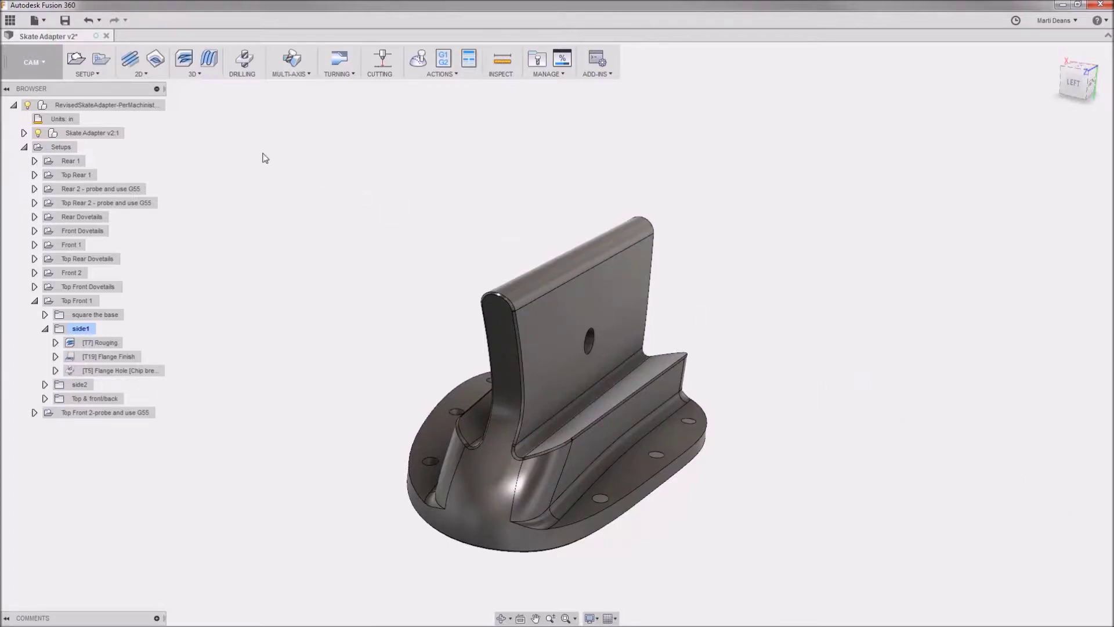
{"action": "left_click", "coordinate": [54, 70]}
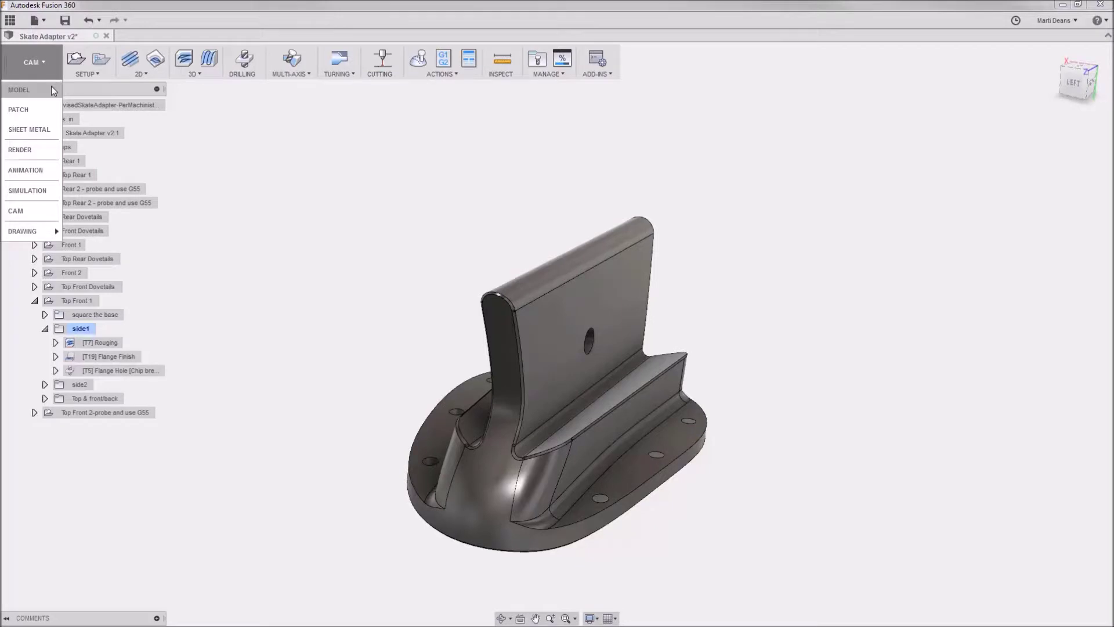
- Return to the MODEL workspace and activate the Top Front Truck:1 component
{"action": "left_click", "coordinate": [51, 88]}
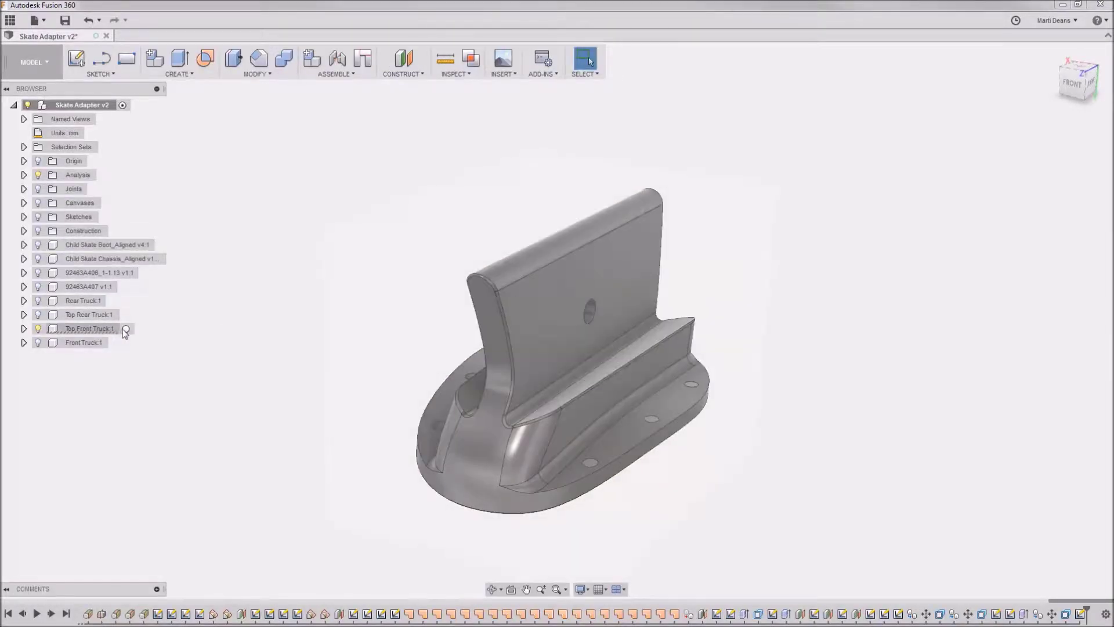
{"action": "left_click", "coordinate": [119, 329]}
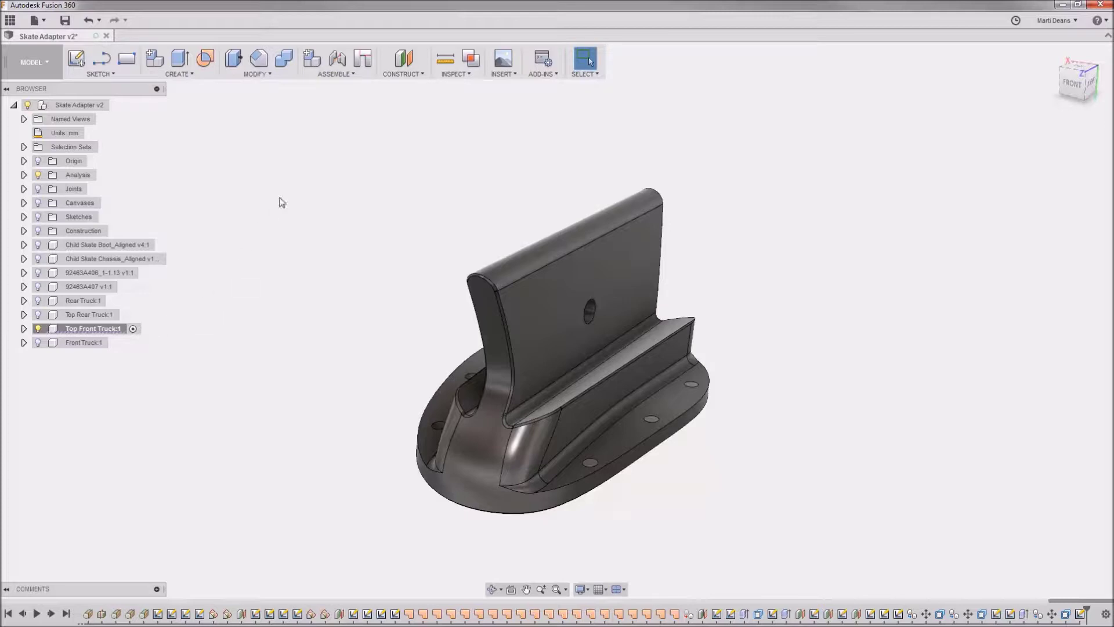
{"action": "left_click", "coordinate": [396, 74]}
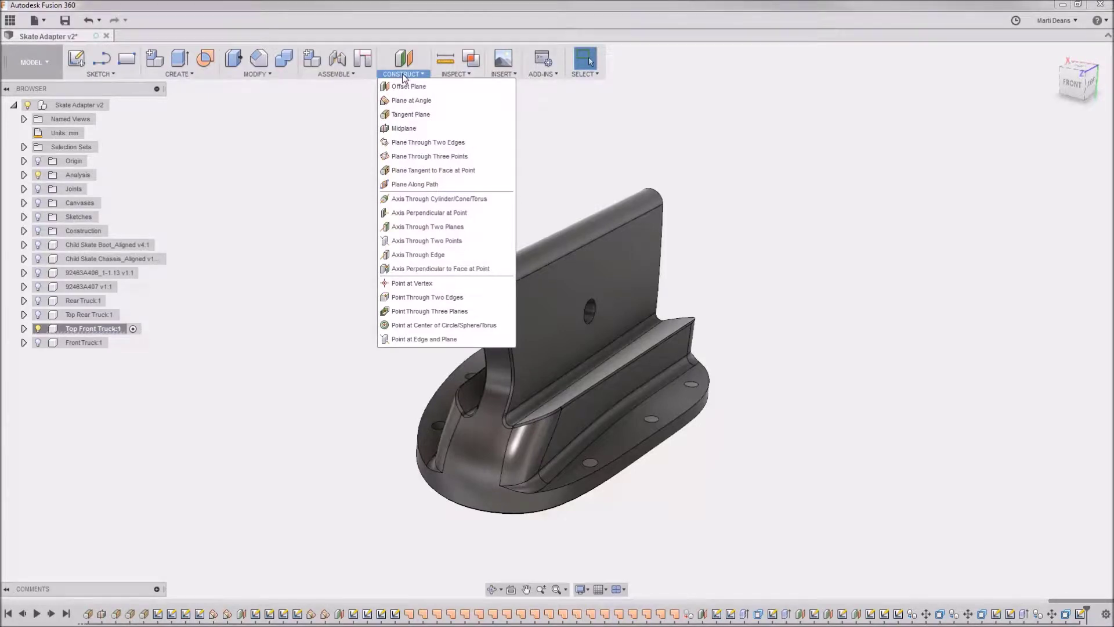
- Try a plane through two rib edges, which fails with the Work Plane From Two Lines error
{"action": "left_click", "coordinate": [451, 142]}
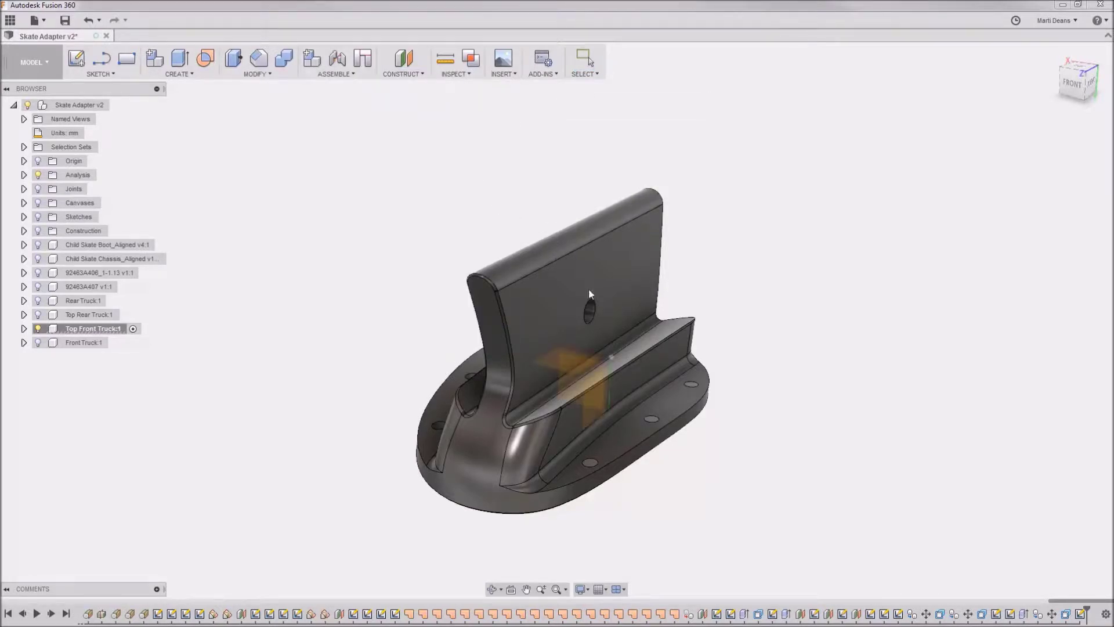
{"action": "left_click", "coordinate": [623, 336]}
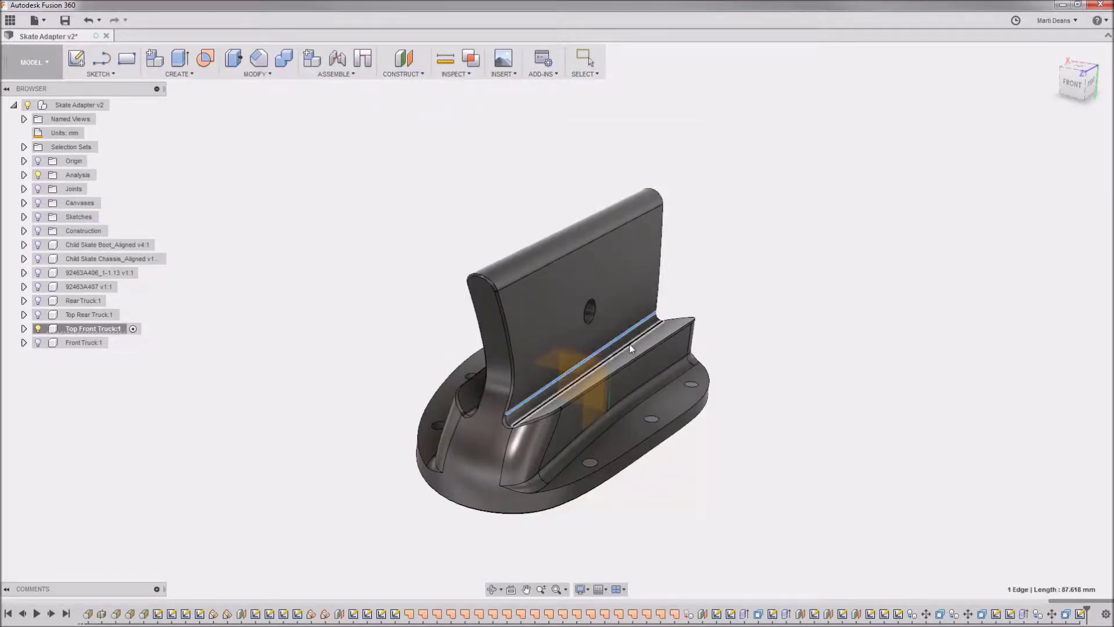
{"action": "left_click", "coordinate": [643, 356]}
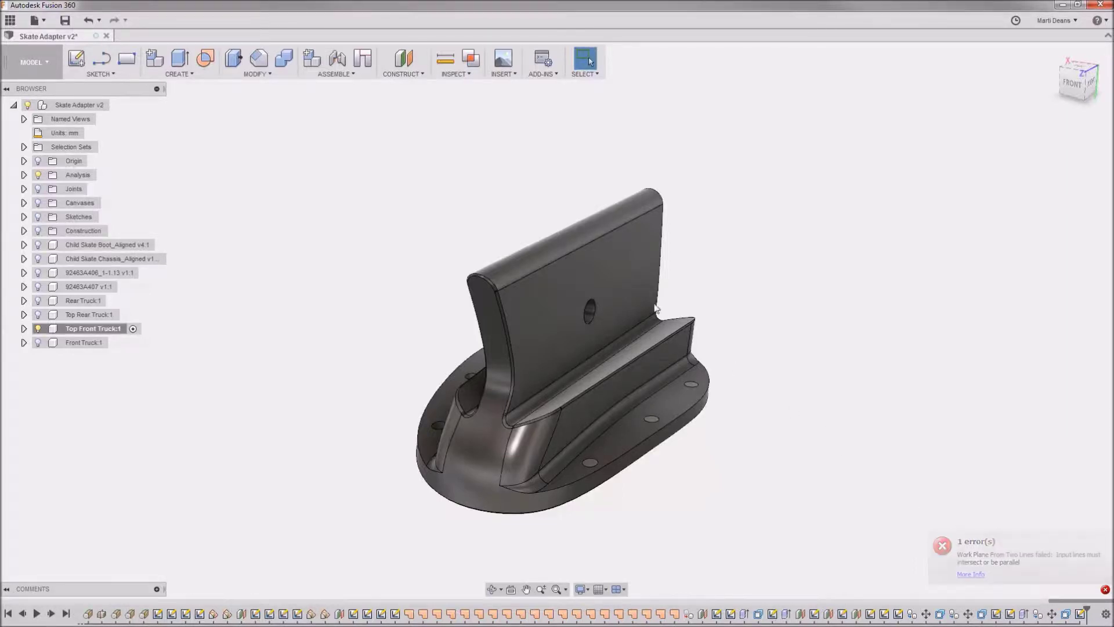
{"action": "left_click", "coordinate": [416, 74]}
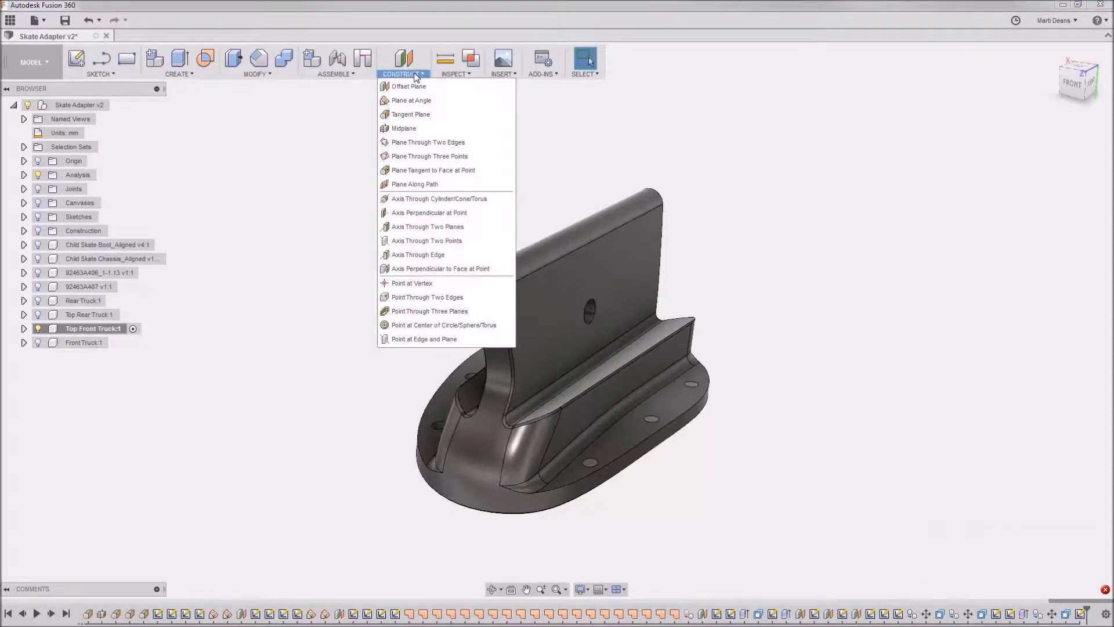
- Create a construction plane through three vertices on the rib
{"action": "left_click", "coordinate": [429, 156]}
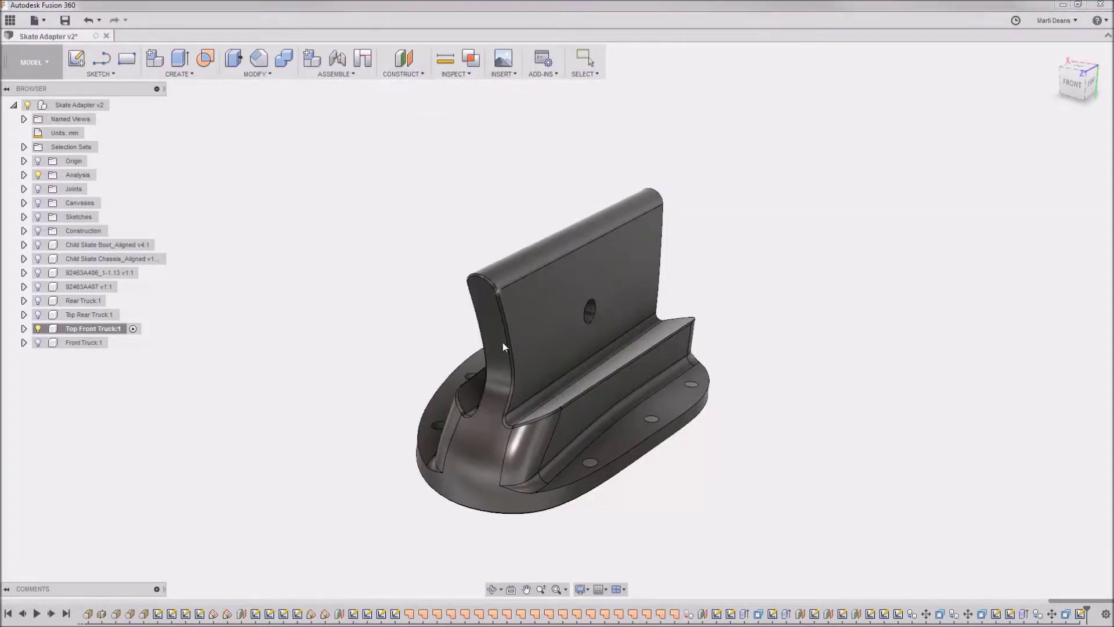
{"action": "left_click", "coordinate": [506, 414]}
{"action": "left_click", "coordinate": [663, 319]}
{"action": "left_click", "coordinate": [691, 357]}
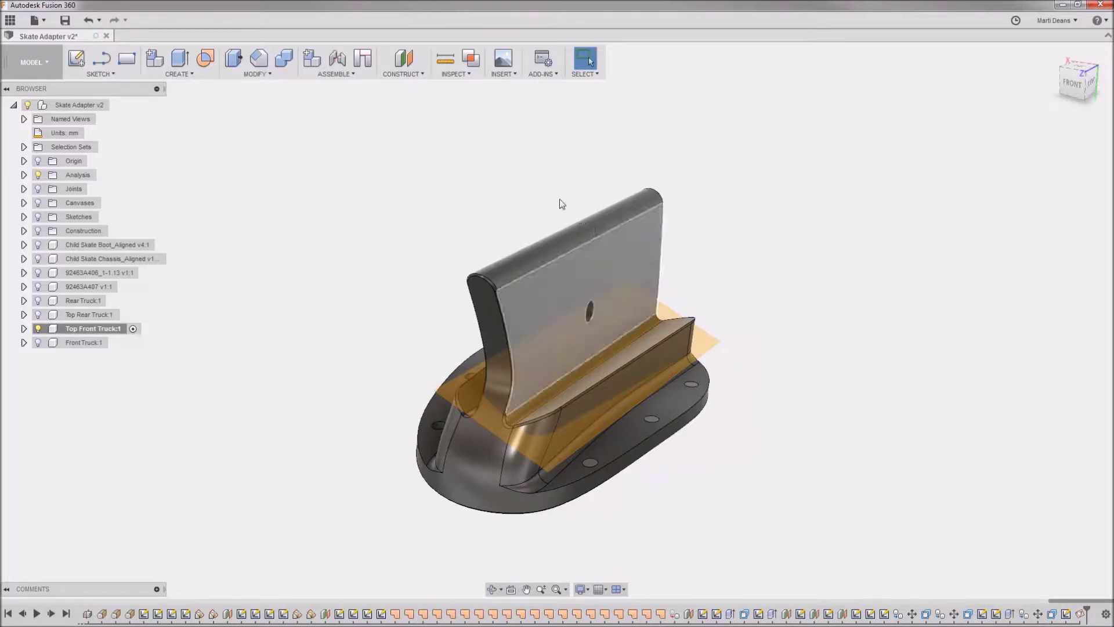
- Start a Plane at Angle on the top ridge edge, trying tilts of 35 and 30 degrees
{"action": "left_click", "coordinate": [416, 76]}
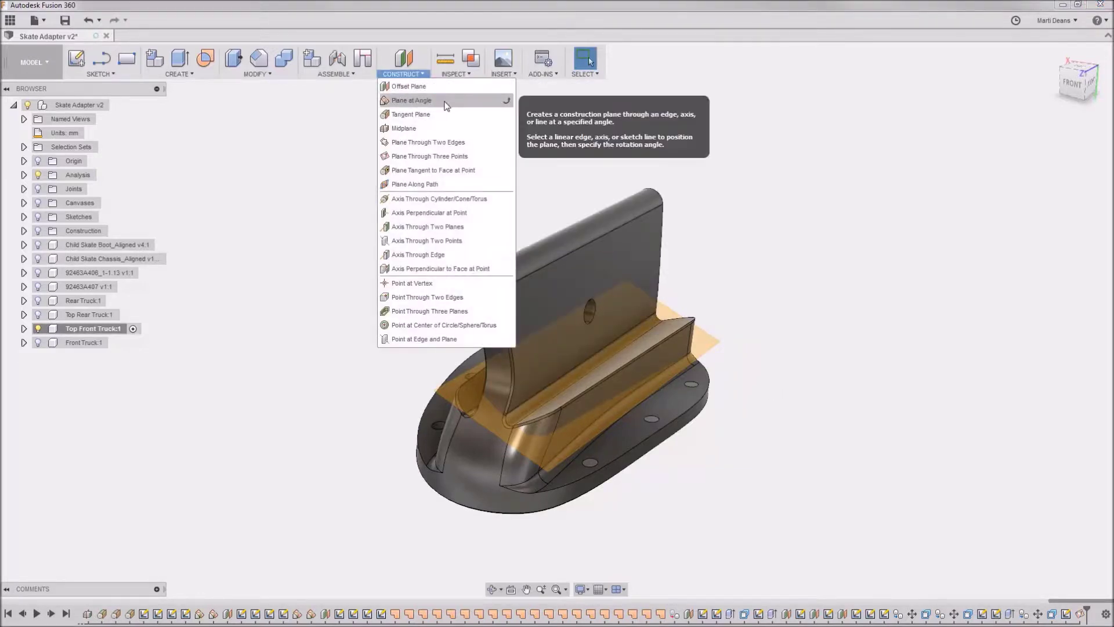
{"action": "left_click", "coordinate": [411, 101]}
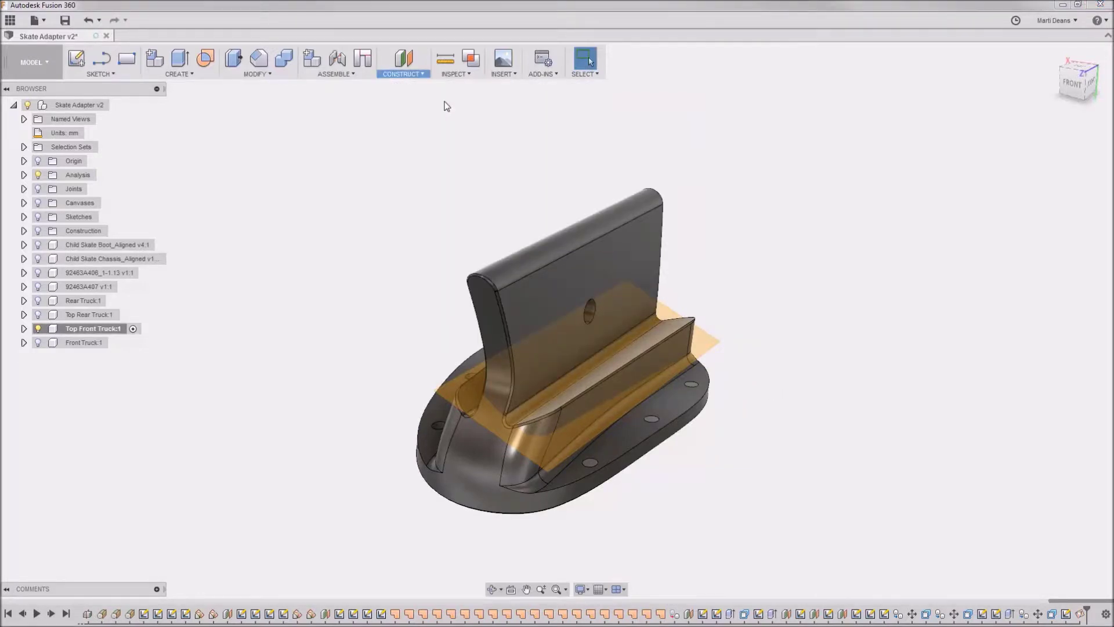
{"action": "left_click", "coordinate": [654, 346]}
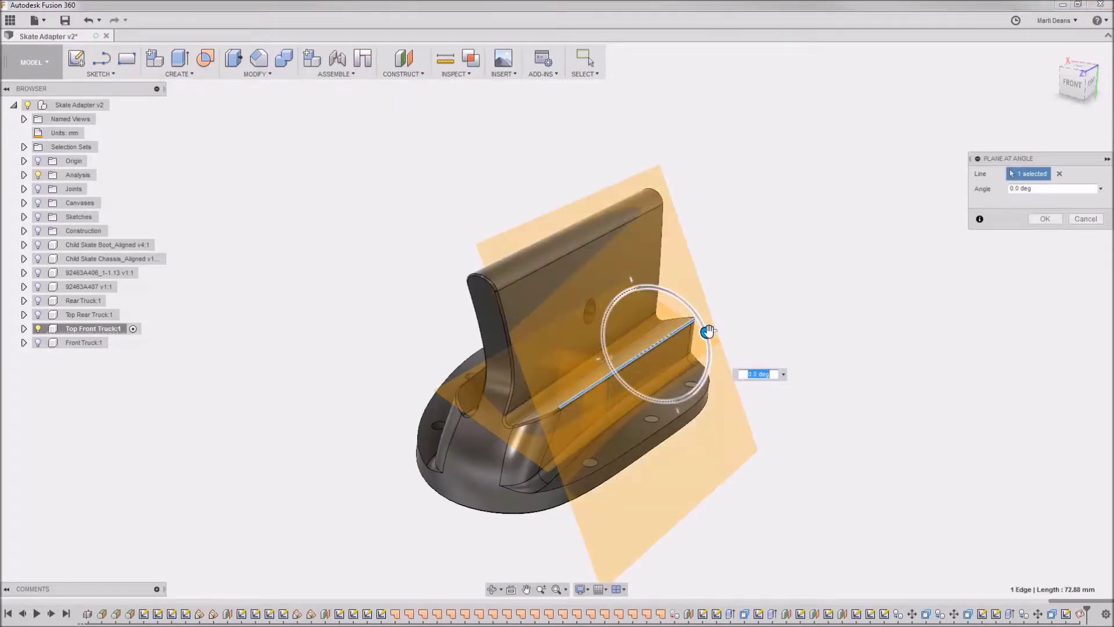
{"action": "left_click_drag", "start_coordinate": [706, 334], "coordinate": [697, 289]}
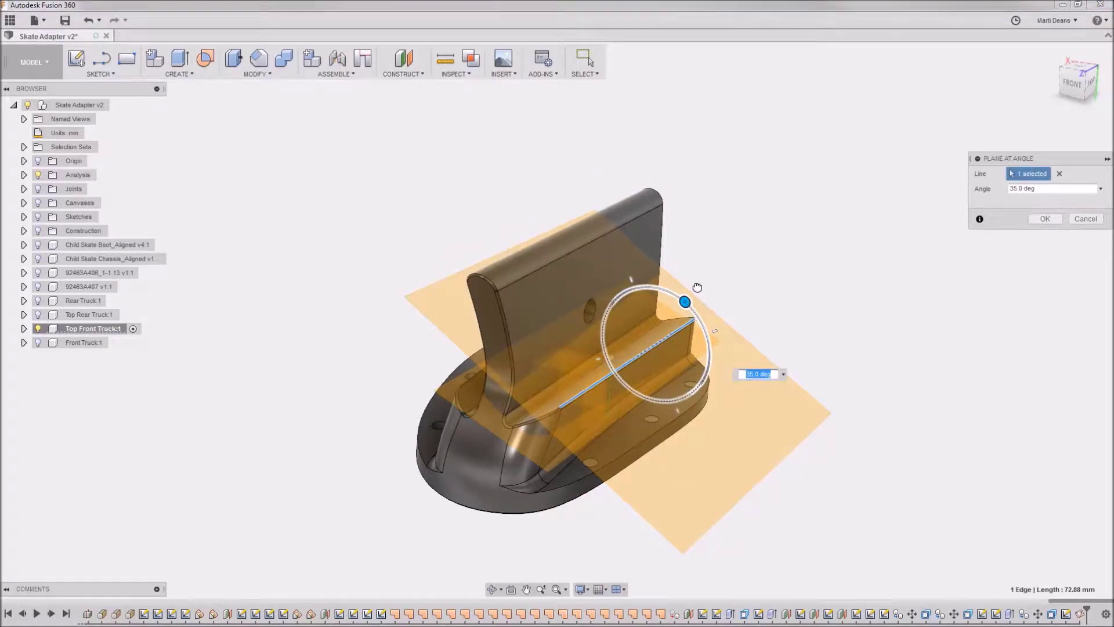
{"action": "left_click_drag", "start_coordinate": [685, 301], "coordinate": [689, 306]}
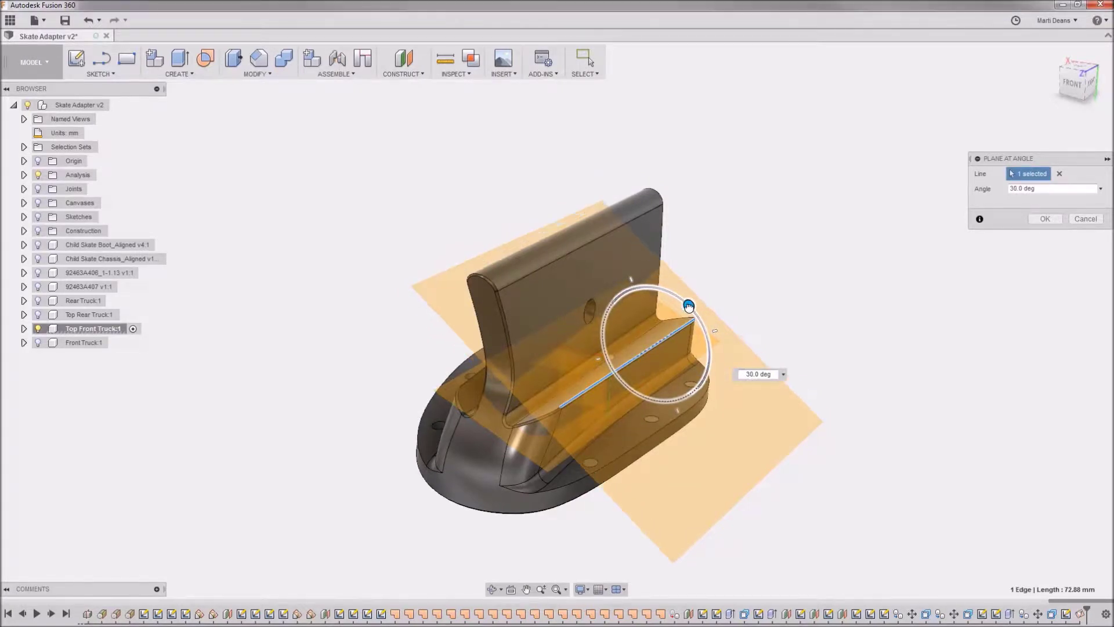
{"action": "mouse_move", "coordinate": [971, 356]}
{"action": "middle_mouse_down", "text": "shift"}
{"action": "mouse_move", "coordinate": [997, 332]}
{"action": "mouse_move", "coordinate": [983, 348]}
{"action": "middle_mouse_up", "text": "shift"}
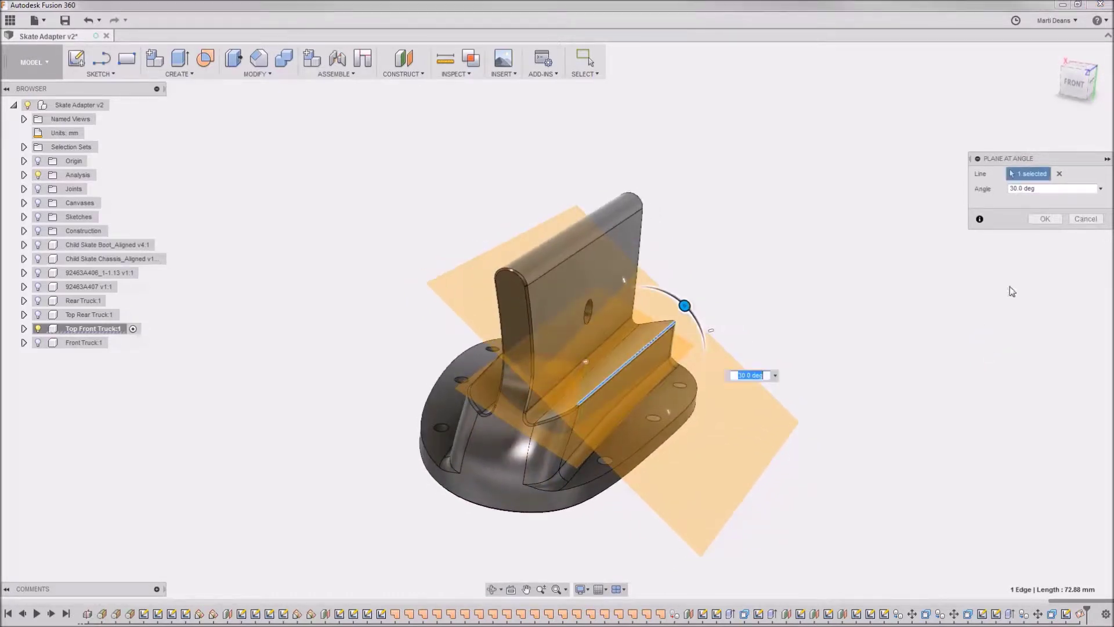
- Re-pick a different ridge edge as the hinge and confirm the plane at -35 degrees
{"action": "left_click", "coordinate": [1061, 175]}
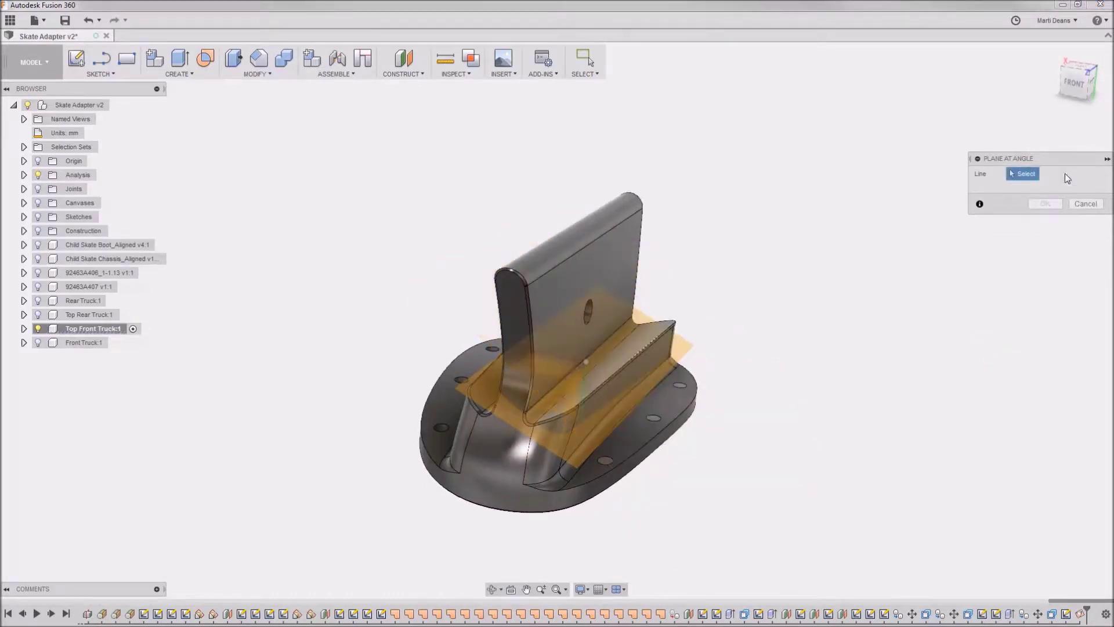
{"action": "left_click", "coordinate": [609, 345]}
{"action": "left_click_drag", "start_coordinate": [601, 396], "coordinate": [569, 380]}
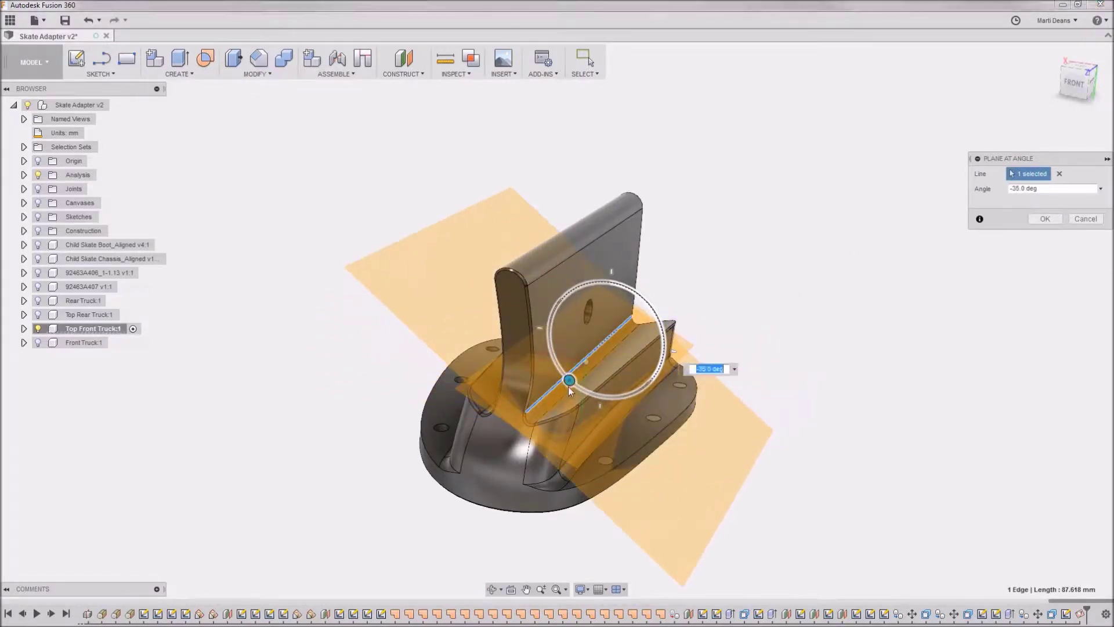
{"action": "left_click", "coordinate": [1039, 221]}
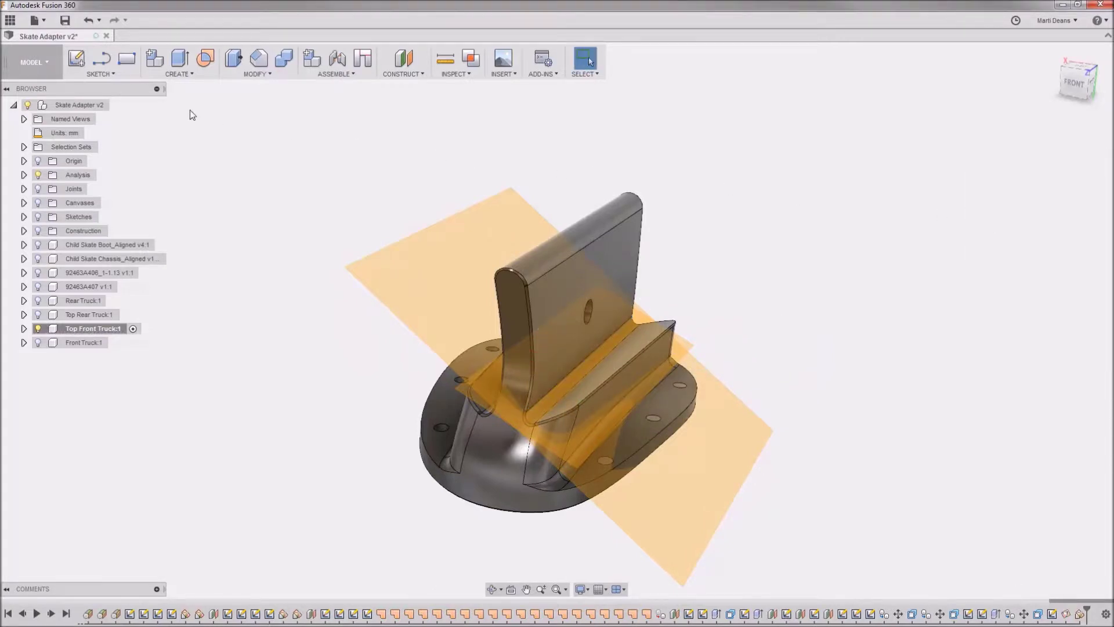
{"action": "left_click", "coordinate": [43, 68]}
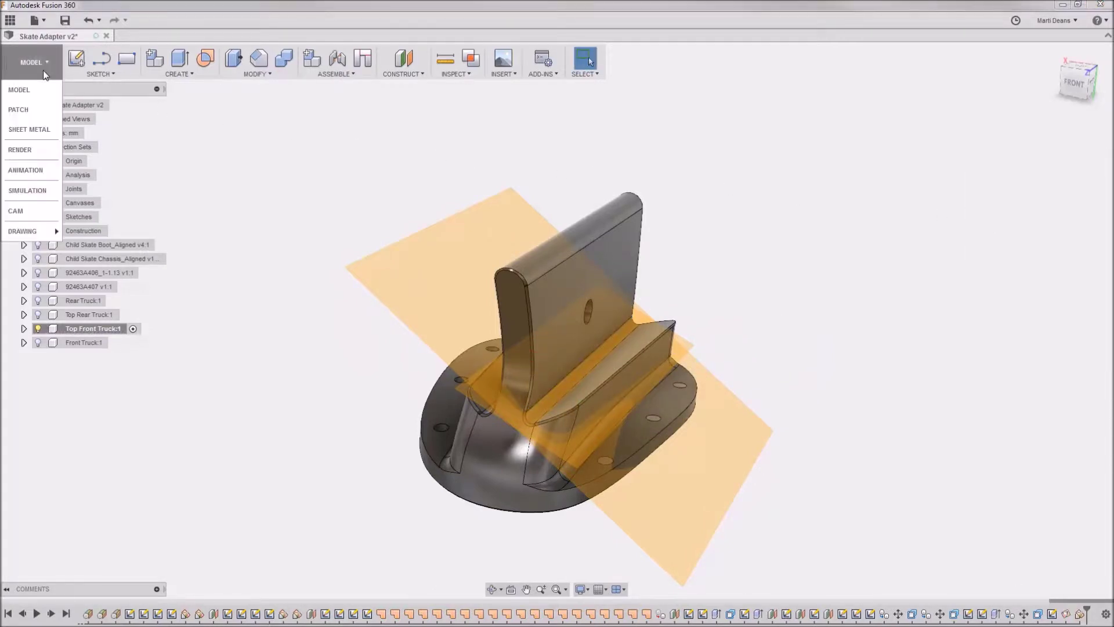
- In CAM, start a Parallel toolpath with the Ø1/8" ball cutter (T16)
{"action": "left_click", "coordinate": [28, 209]}
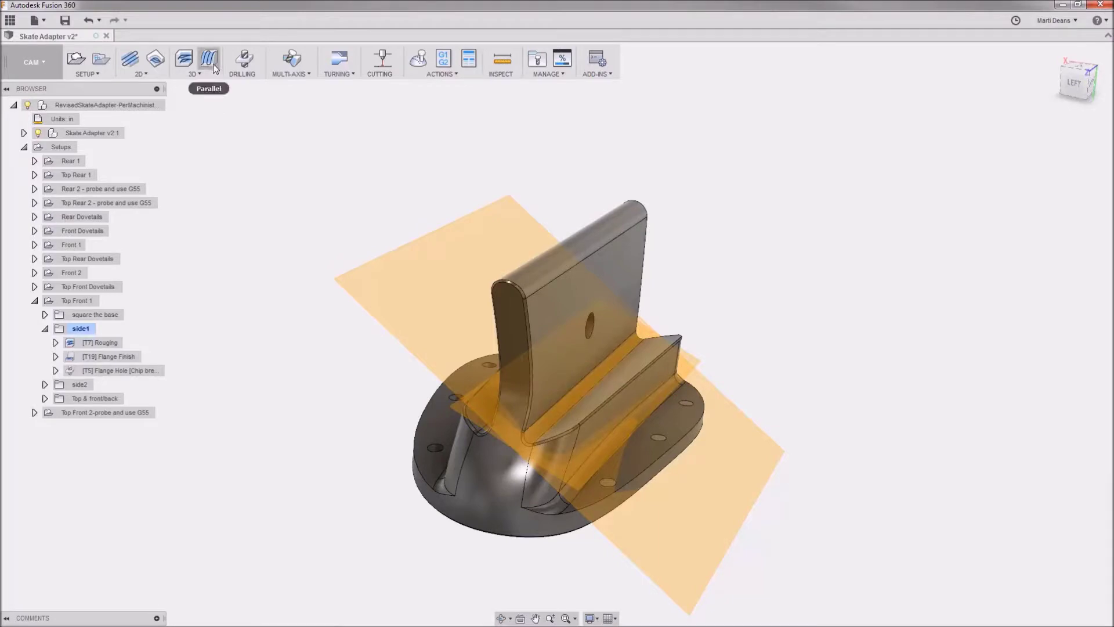
{"action": "left_click", "coordinate": [214, 64]}
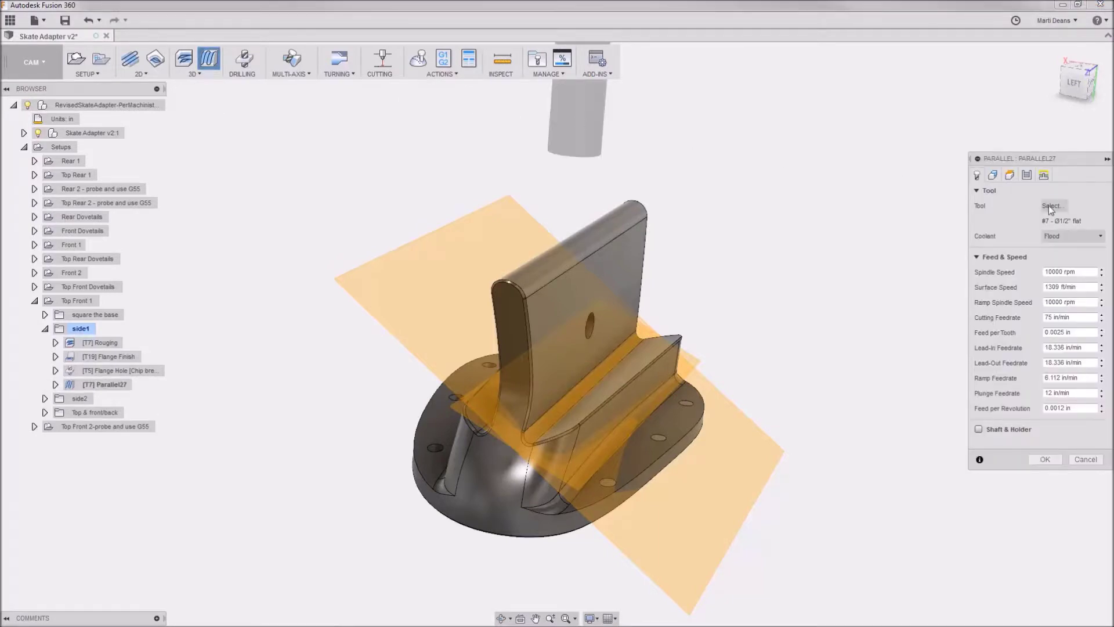
{"action": "left_click", "coordinate": [1051, 205]}
{"action": "left_click", "coordinate": [680, 214]}
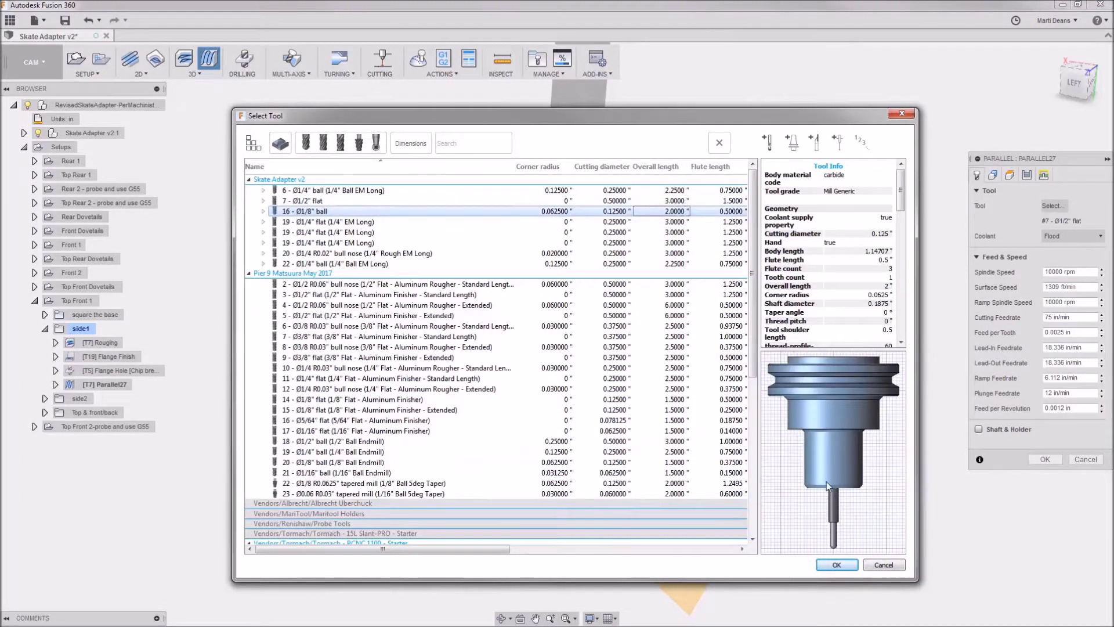
{"action": "left_click", "coordinate": [836, 564]}
{"action": "left_click", "coordinate": [993, 180]}
- Chain the ridge top edge as the Selection machining boundary and enable Tool Orientation
{"action": "left_click", "coordinate": [1057, 207]}
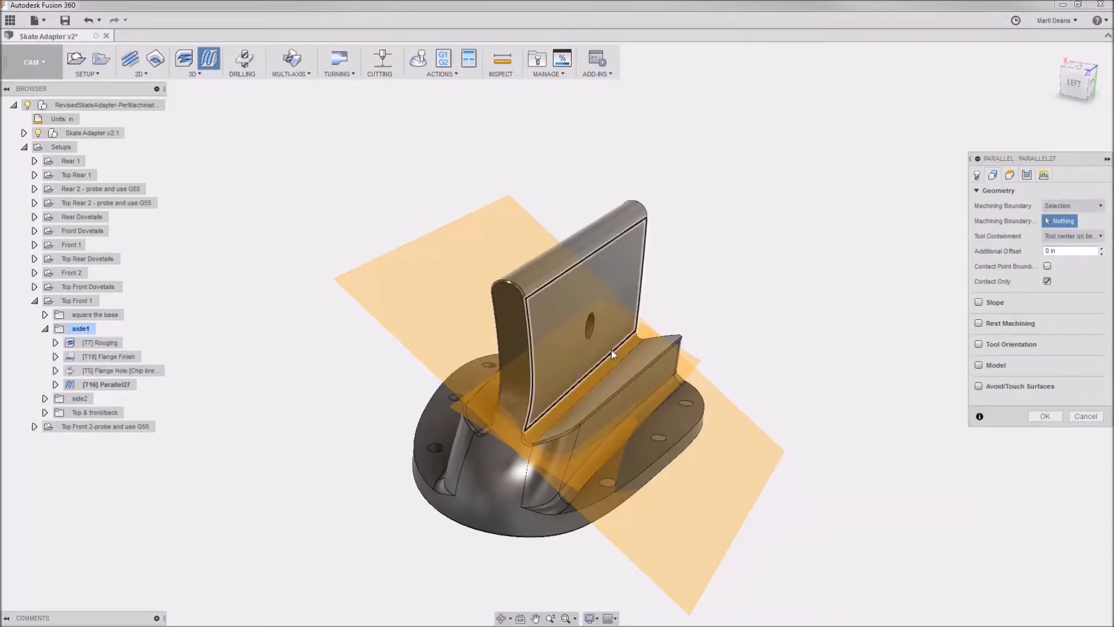
{"action": "left_click", "coordinate": [611, 351]}
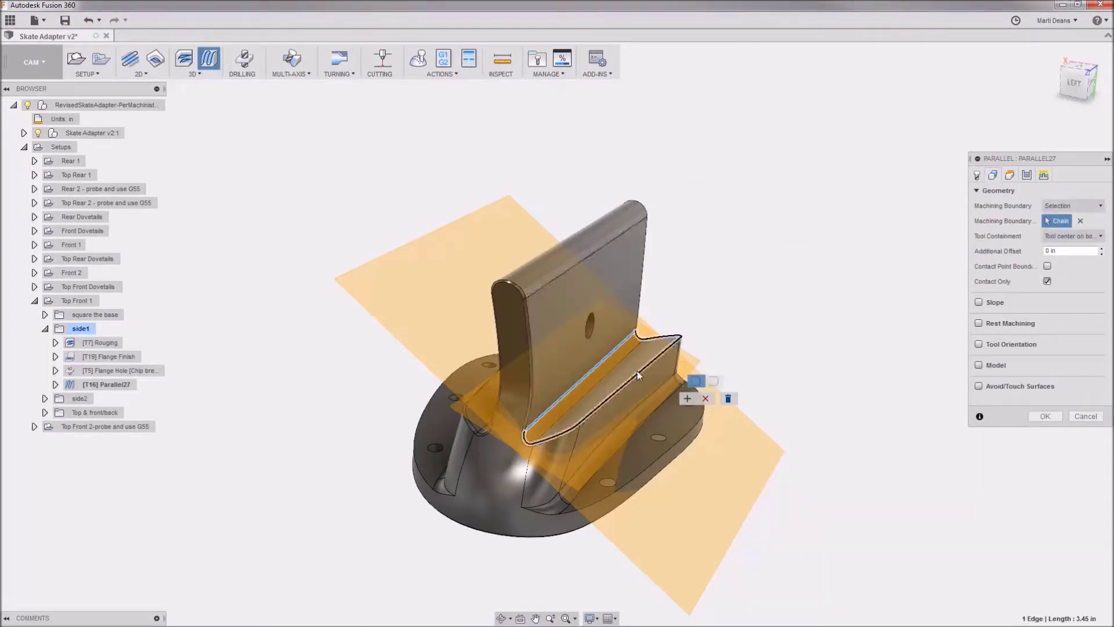
{"action": "left_click", "coordinate": [688, 399]}
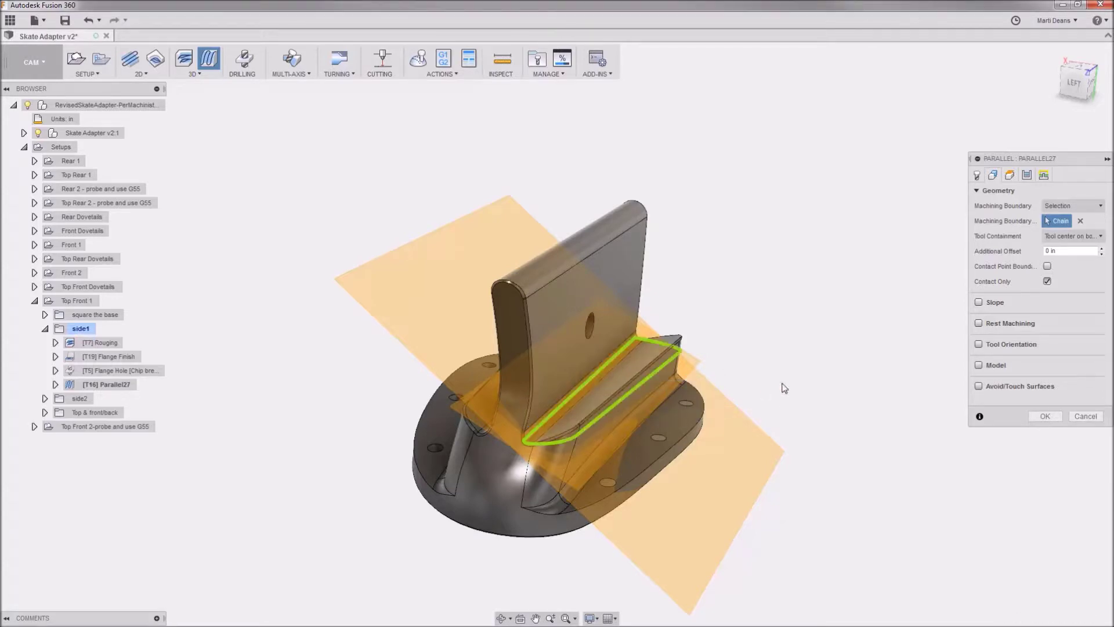
{"action": "left_click", "coordinate": [978, 344]}
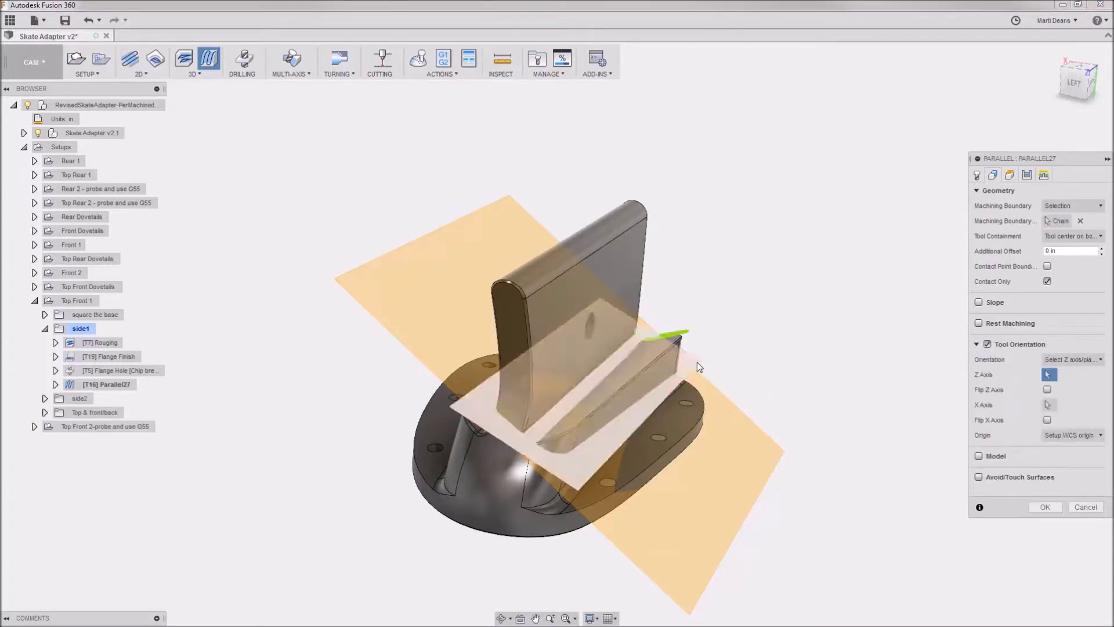
- Take the tool Z axis from the angled construction plane and enable Flip Z Axis
{"action": "left_click", "coordinate": [698, 362]}
{"action": "scroll", "coordinate": [775, 370], "scroll_direction": "down", "scroll_amount": 3}
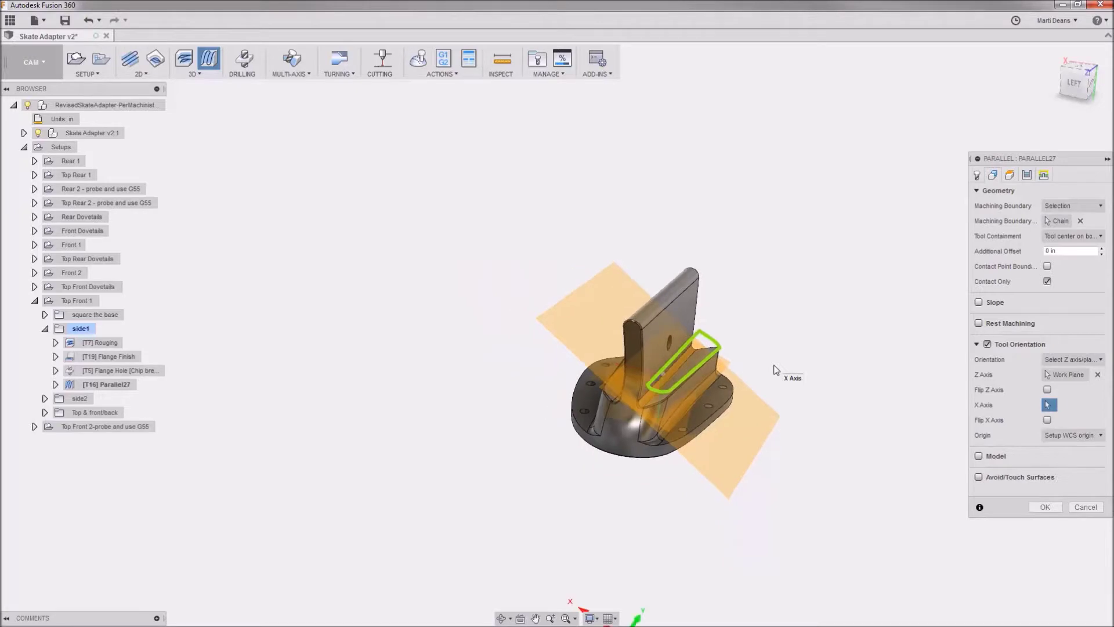
{"action": "middle_click_drag", "start_coordinate": [776, 368], "coordinate": [748, 270]}
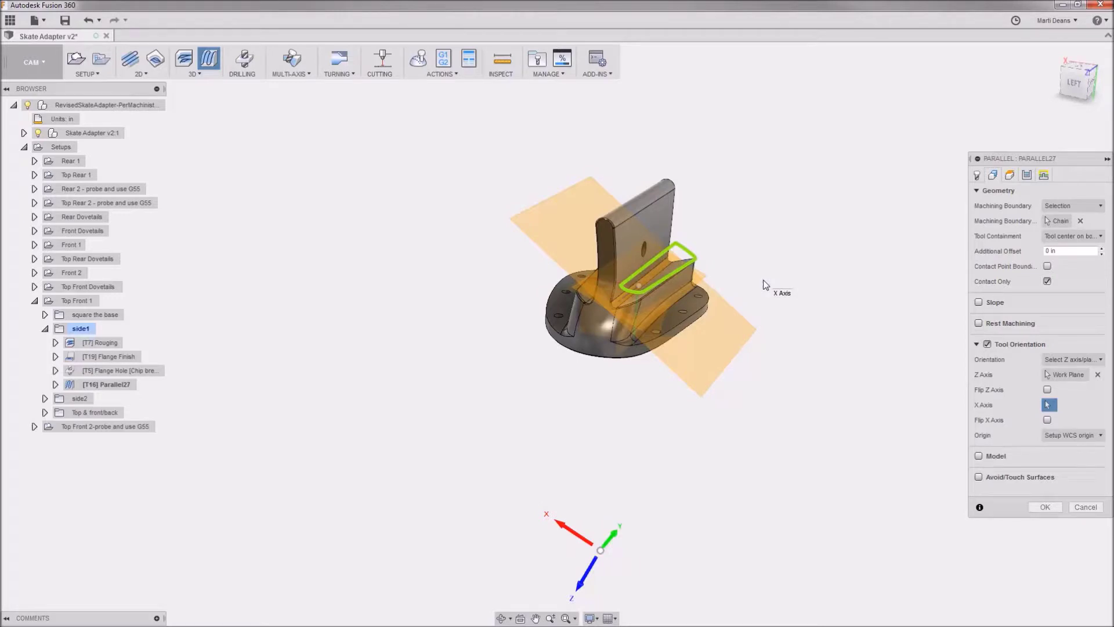
{"action": "left_click", "coordinate": [585, 587]}
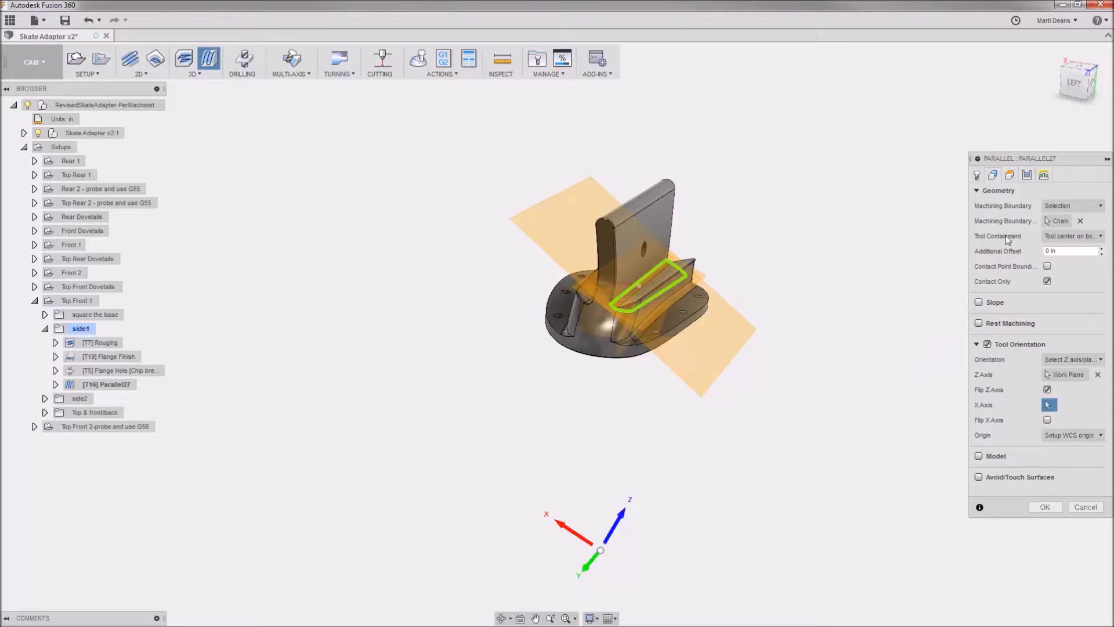
- Review the Passes settings, then go back to Geometry to choose the tool X axis
{"action": "left_click", "coordinate": [1026, 176]}
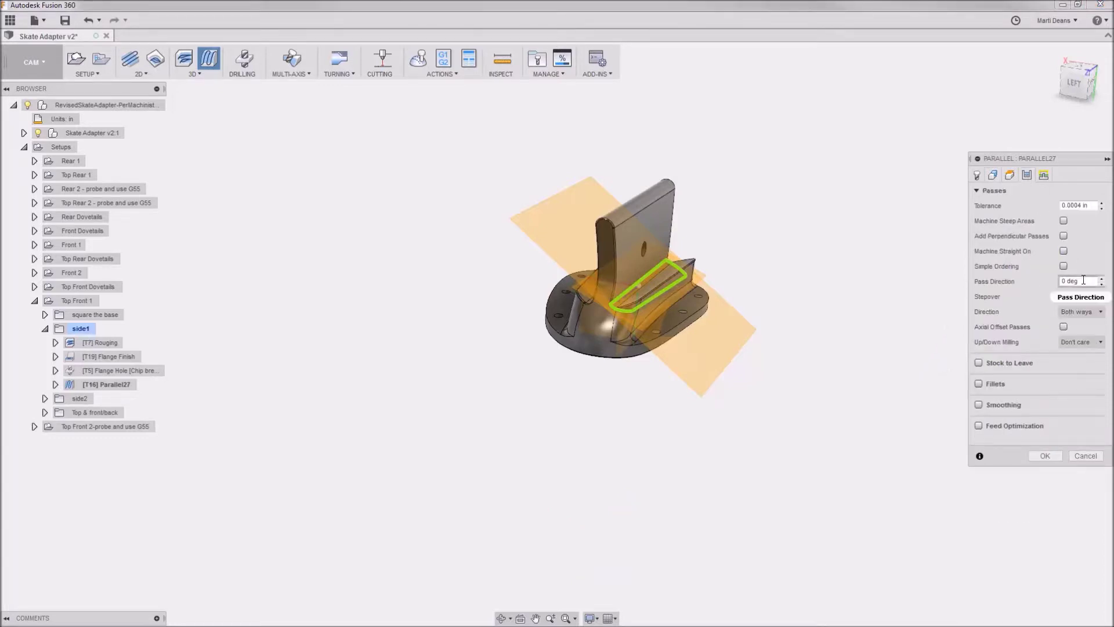
{"action": "mouse_move", "coordinate": [1080, 281]}
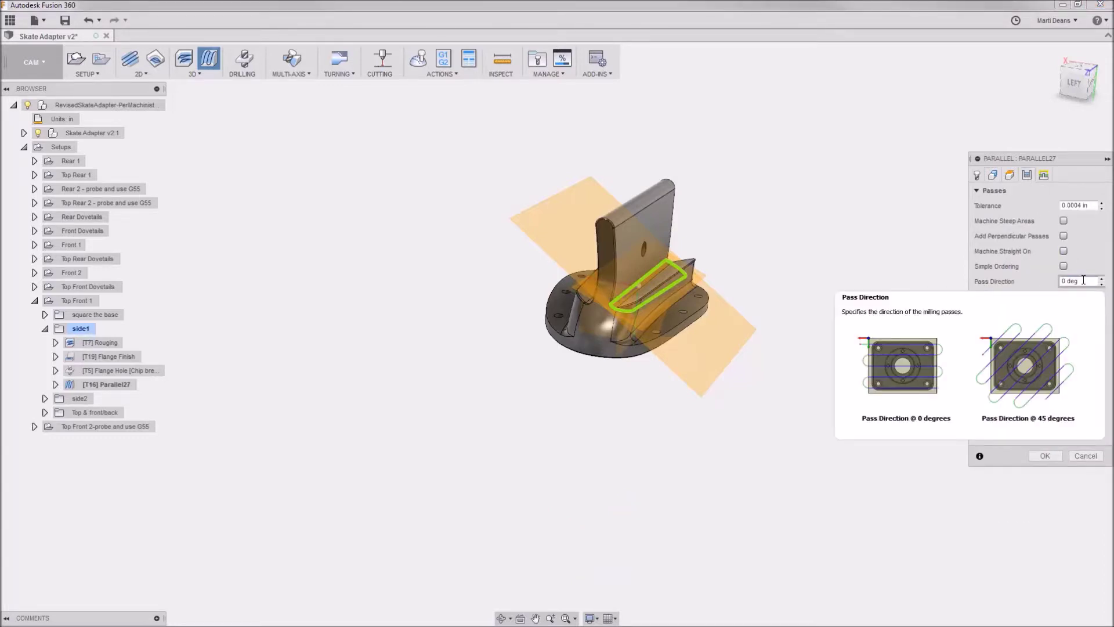
{"action": "left_click", "coordinate": [993, 176]}
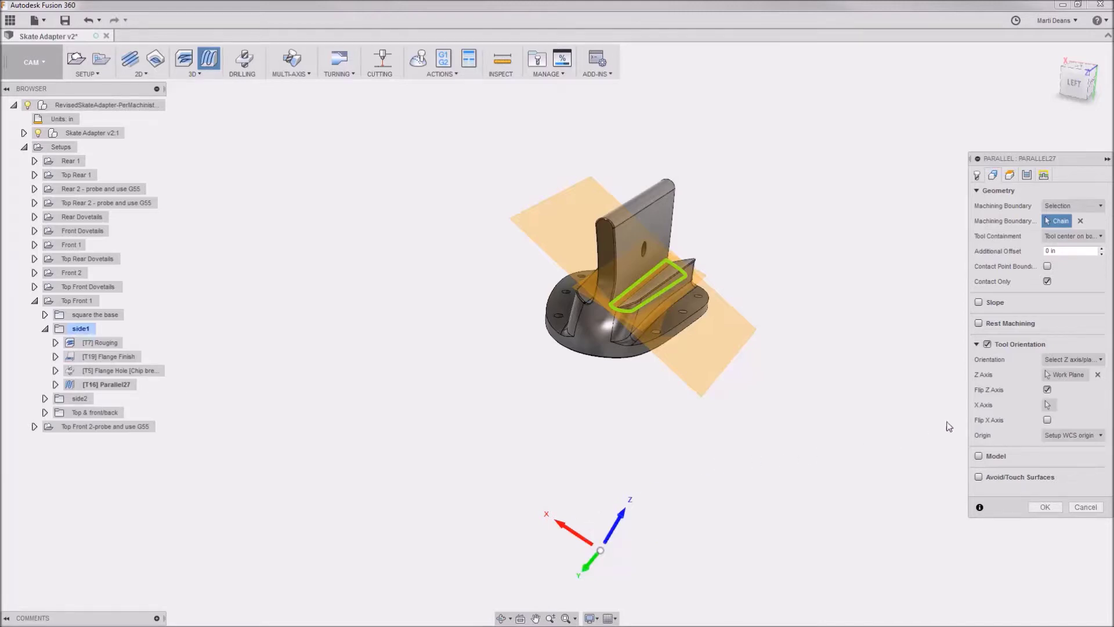
{"action": "left_click", "coordinate": [1048, 405]}
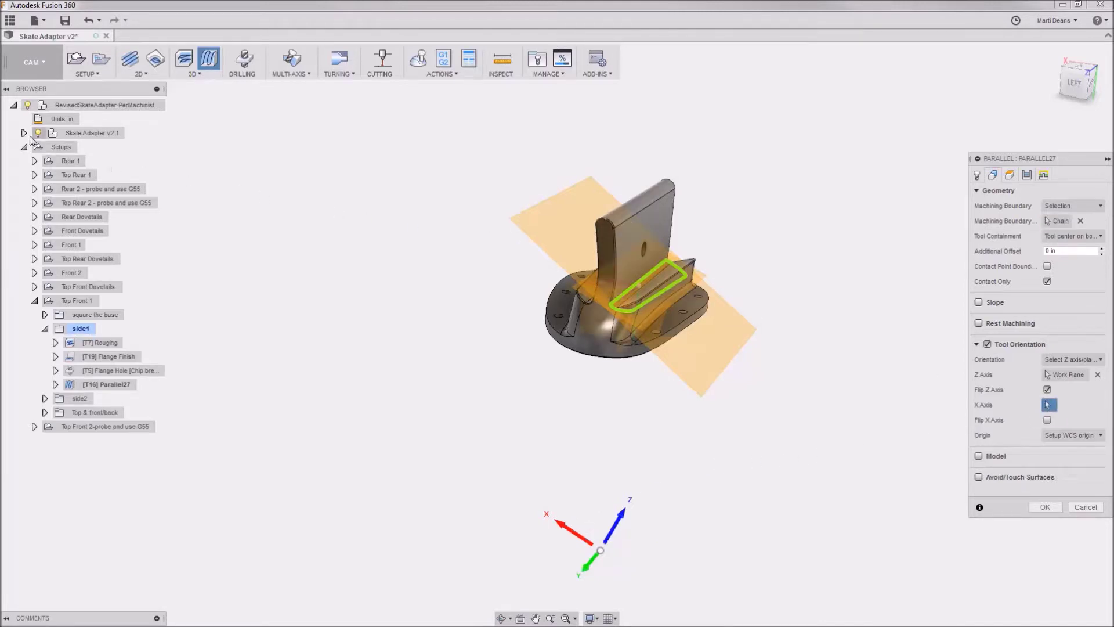
- Expand Skate Adapter v2:1 and Top Front Truck:1 and hide the orange construction planes
{"action": "left_click", "coordinate": [24, 134]}
{"action": "left_click", "coordinate": [34, 286]}
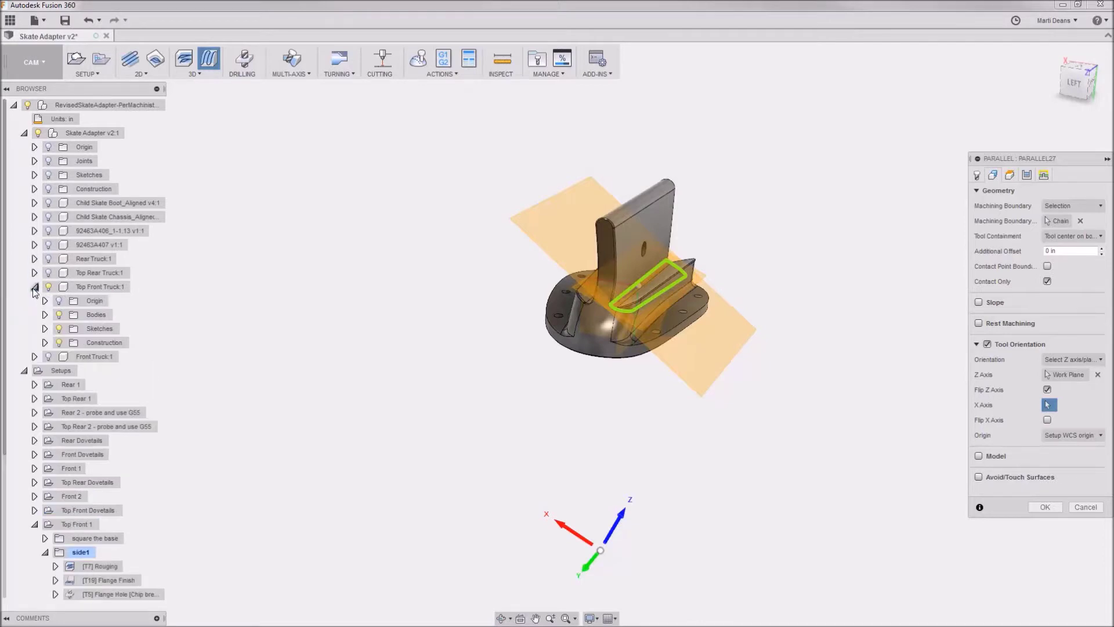
{"action": "left_click", "coordinate": [58, 342]}
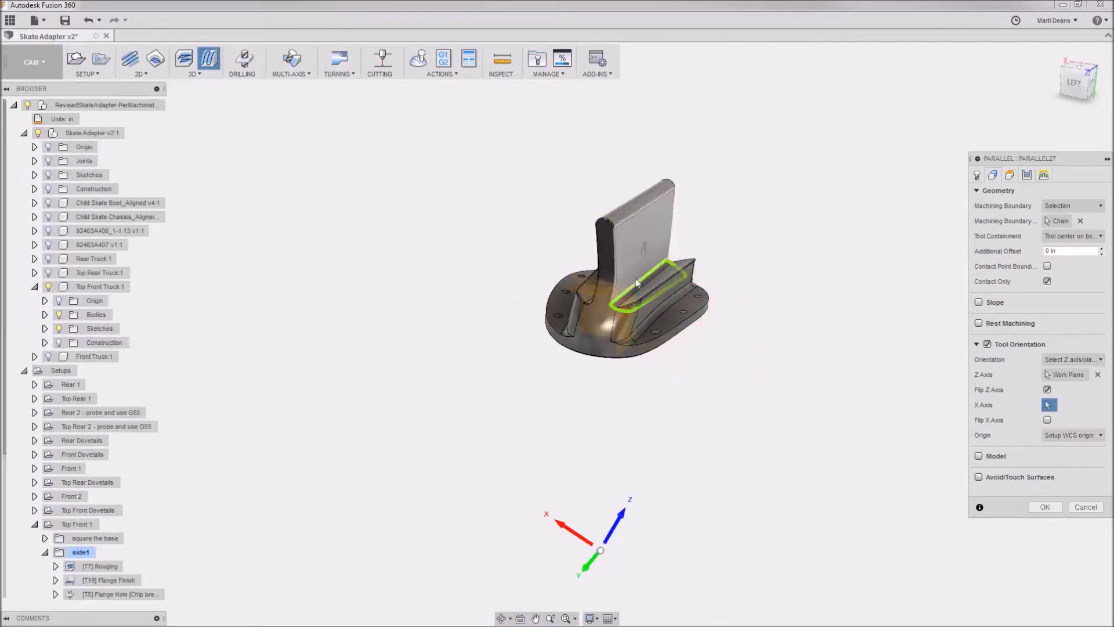
- Set Parallel27's X axis from a plane, confirm the toolpath, and duplicate it
{"action": "left_click", "coordinate": [641, 283]}
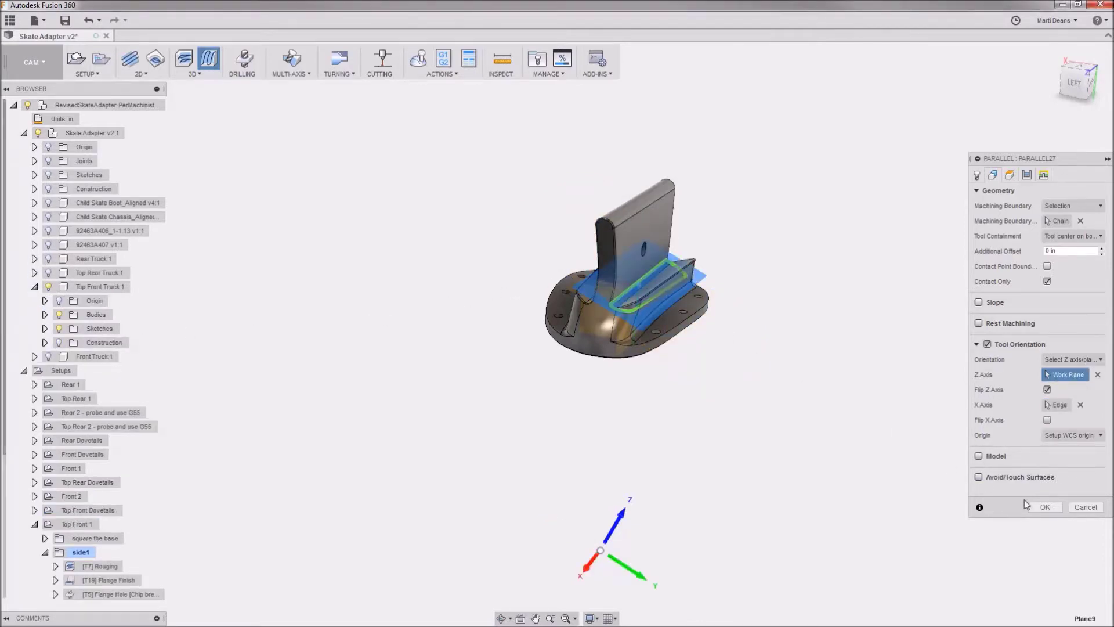
{"action": "left_click", "coordinate": [1048, 510]}
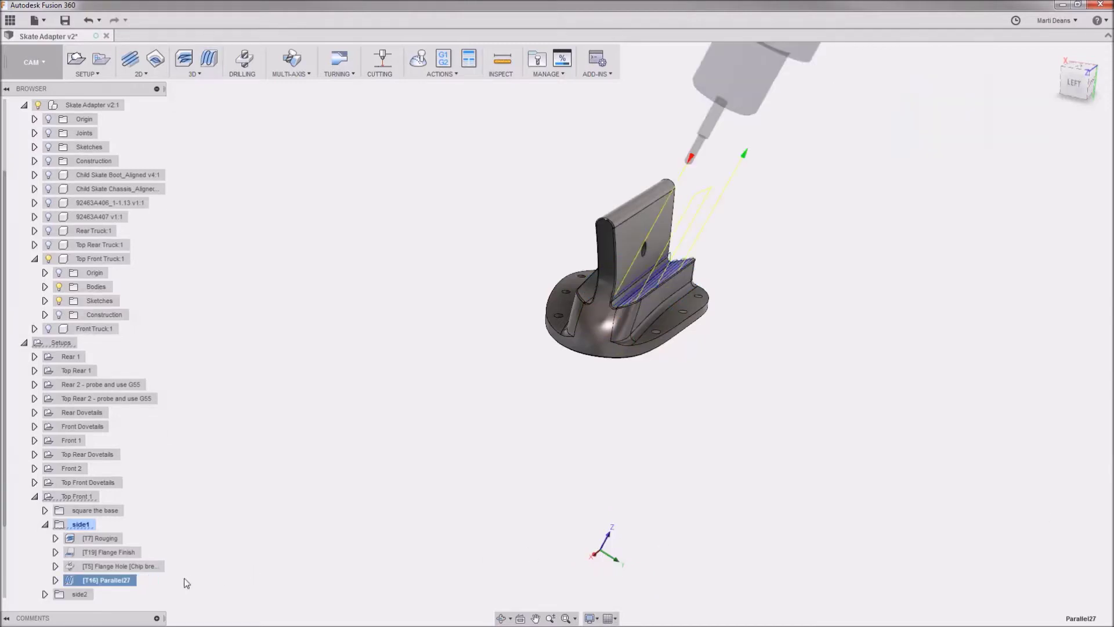
{"action": "right_click", "coordinate": [119, 580]}
{"action": "left_click", "coordinate": [136, 541]}
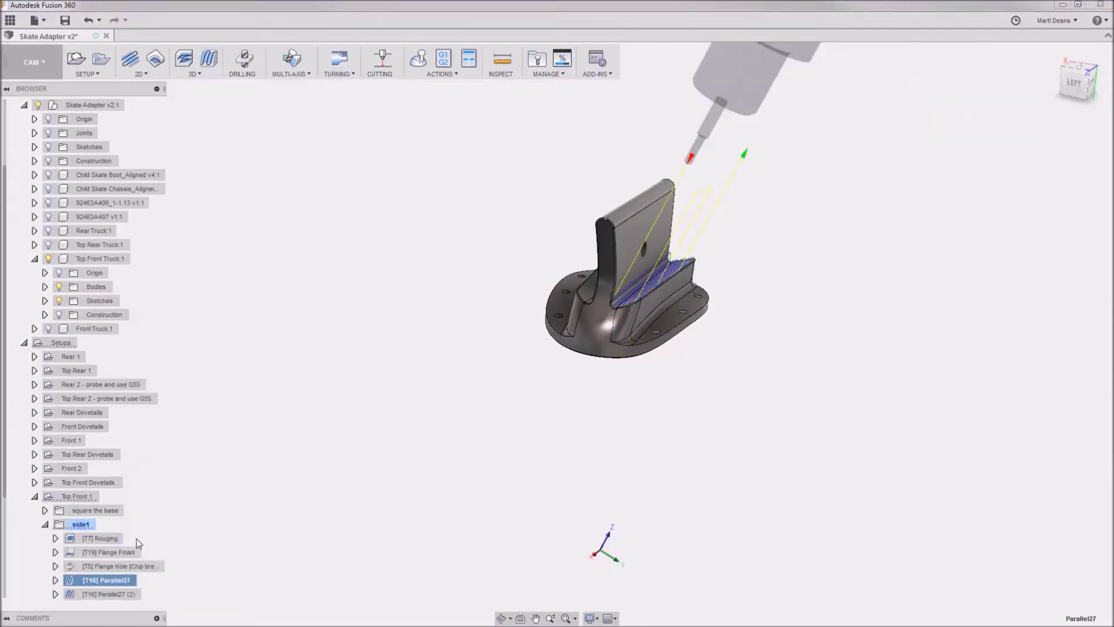
- Edit Parallel27 (2) to take its Z axis from a different angled work plane and regenerate it
{"action": "right_click", "coordinate": [114, 594]}
{"action": "left_click", "coordinate": [154, 381]}
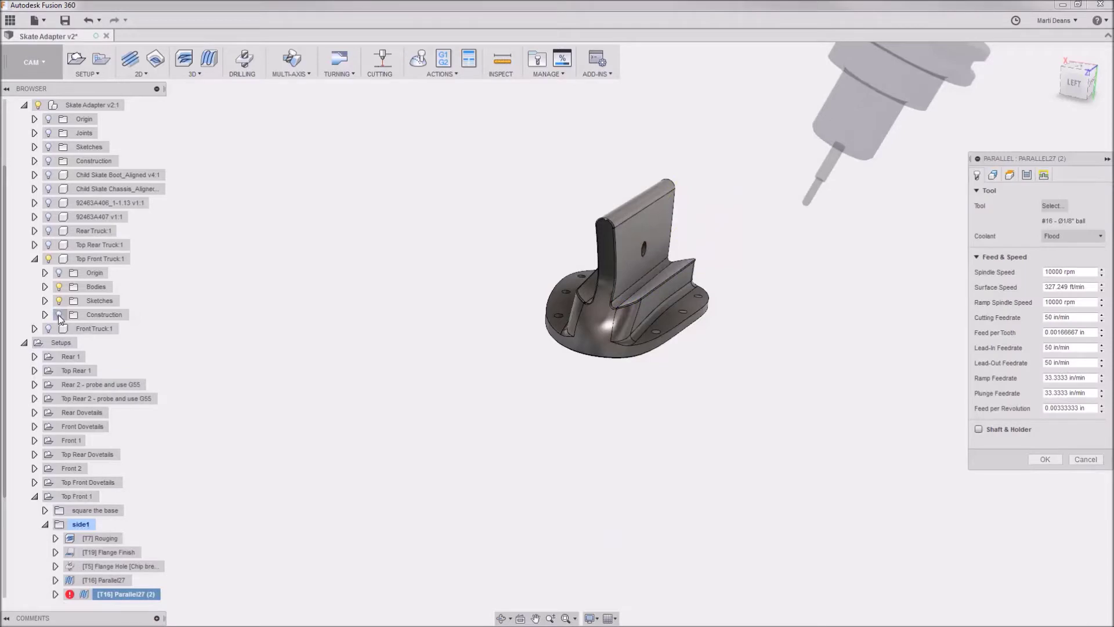
{"action": "left_click", "coordinate": [992, 176]}
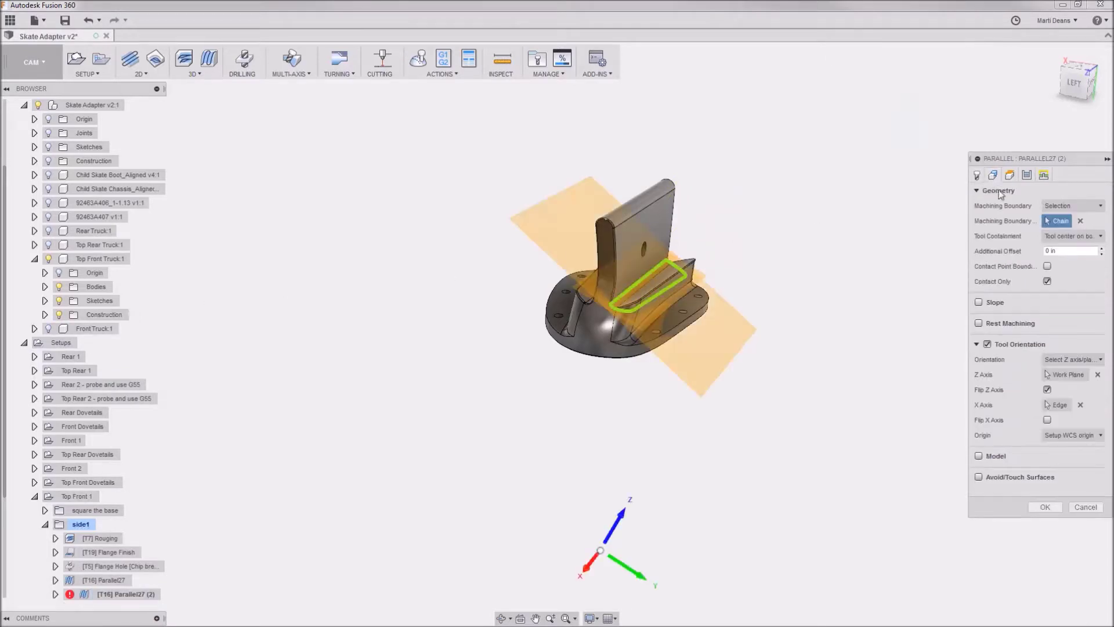
{"action": "left_click", "coordinate": [1067, 375]}
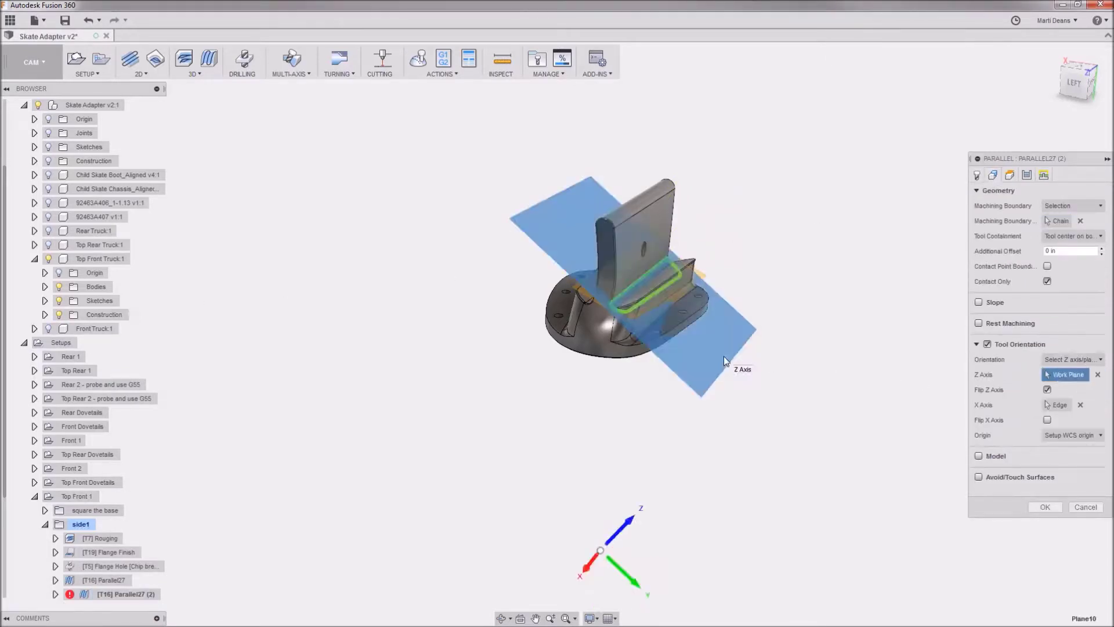
{"action": "left_click", "coordinate": [1037, 506]}
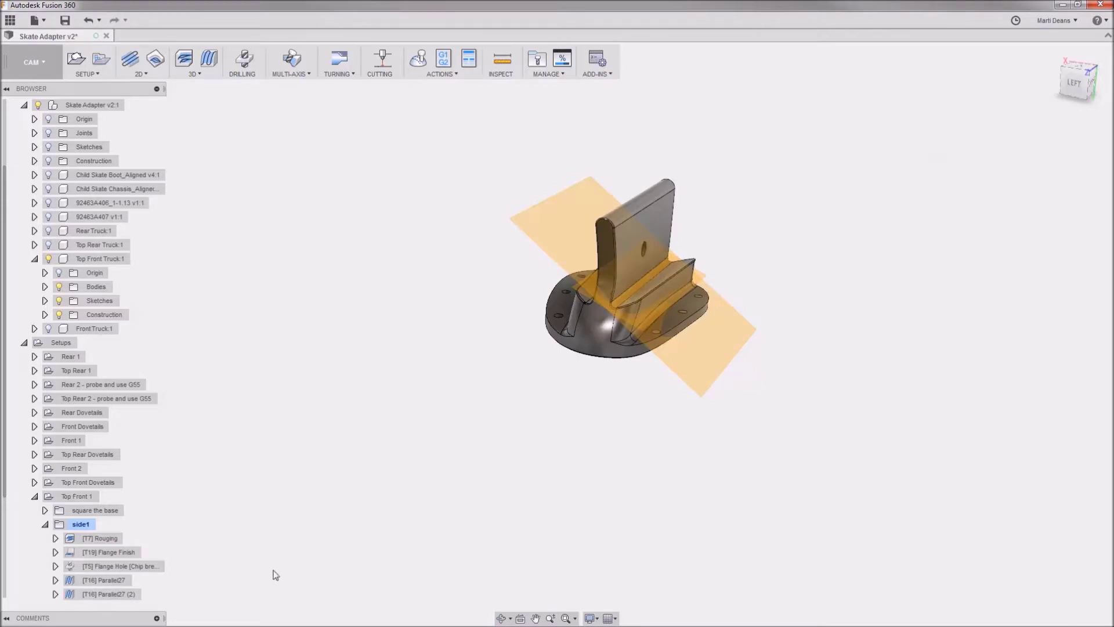
{"action": "left_click", "coordinate": [110, 593]}
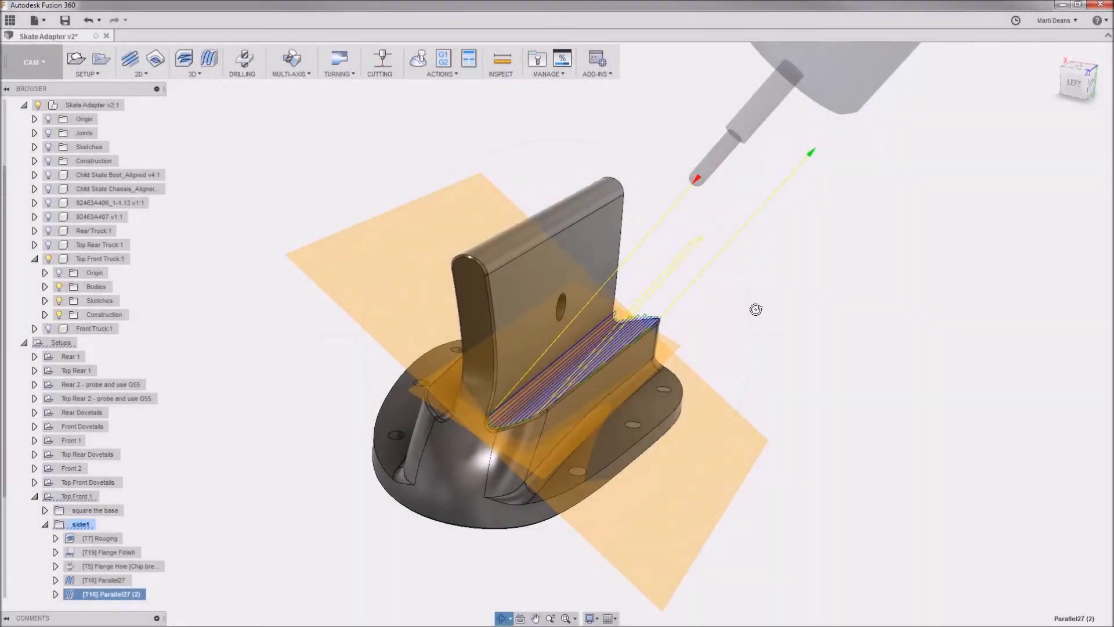
- Orbit the model and compare the Parallel27 toolpath with its copy Parallel27 (2)
{"action": "middle_click_drag", "start_coordinate": [758, 310], "coordinate": [678, 207], "text": "shift"}
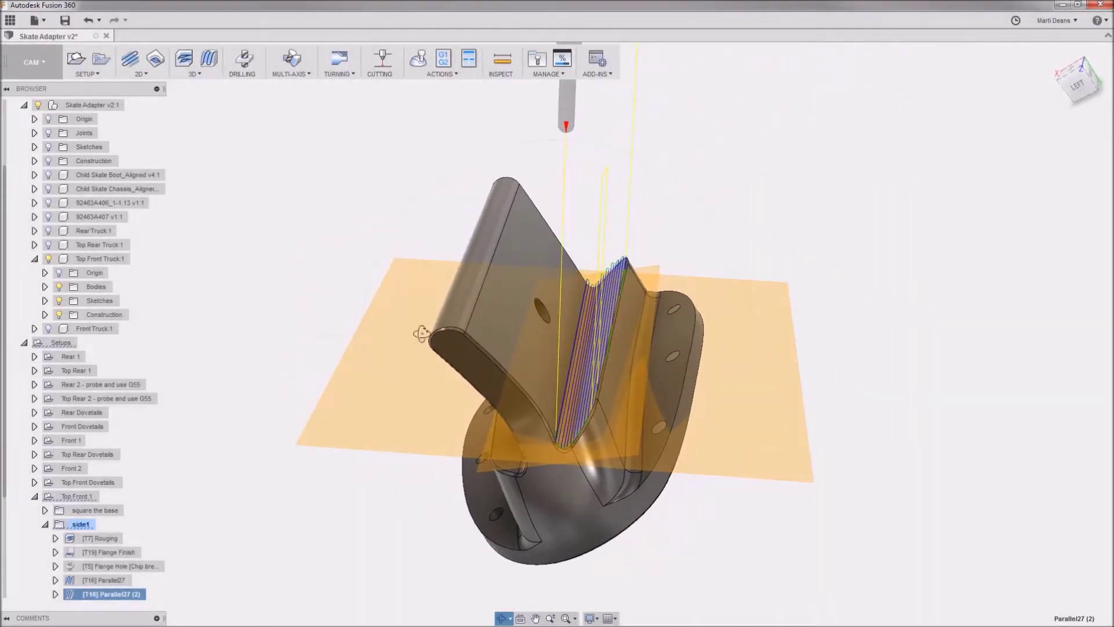
{"action": "left_click", "coordinate": [122, 582]}
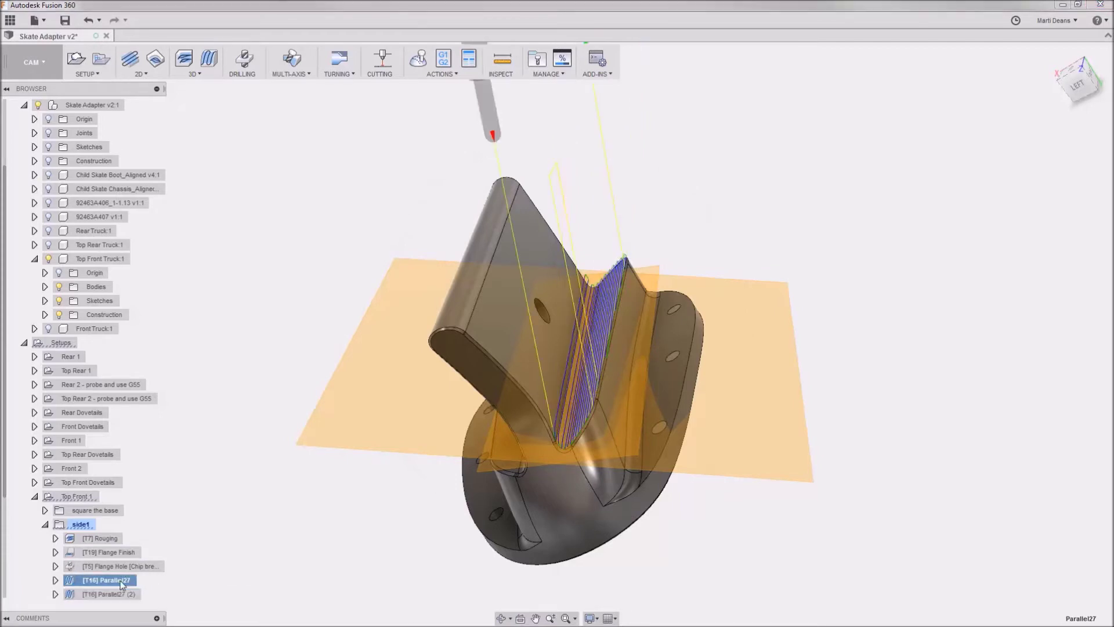
{"action": "left_click", "coordinate": [122, 595]}
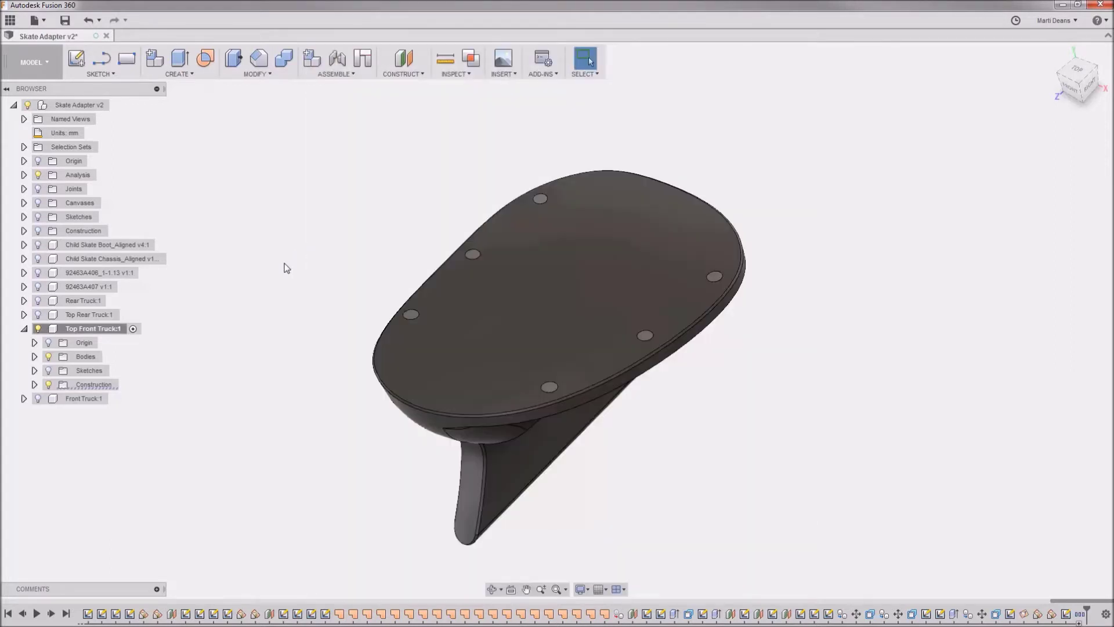
- Create a construction plane tilted -20° about the base edge and return to the CAM workspace
{"action": "left_click", "coordinate": [406, 72]}
{"action": "left_click", "coordinate": [412, 102]}
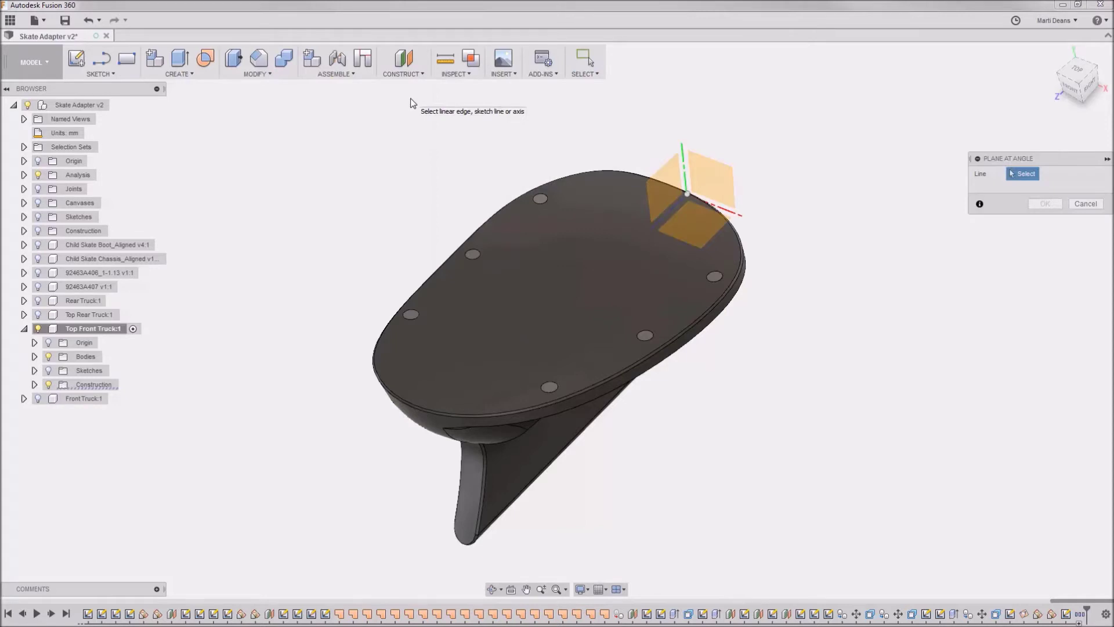
{"action": "left_click", "coordinate": [676, 208]}
{"action": "left_click_drag", "start_coordinate": [668, 166], "coordinate": [678, 181]}
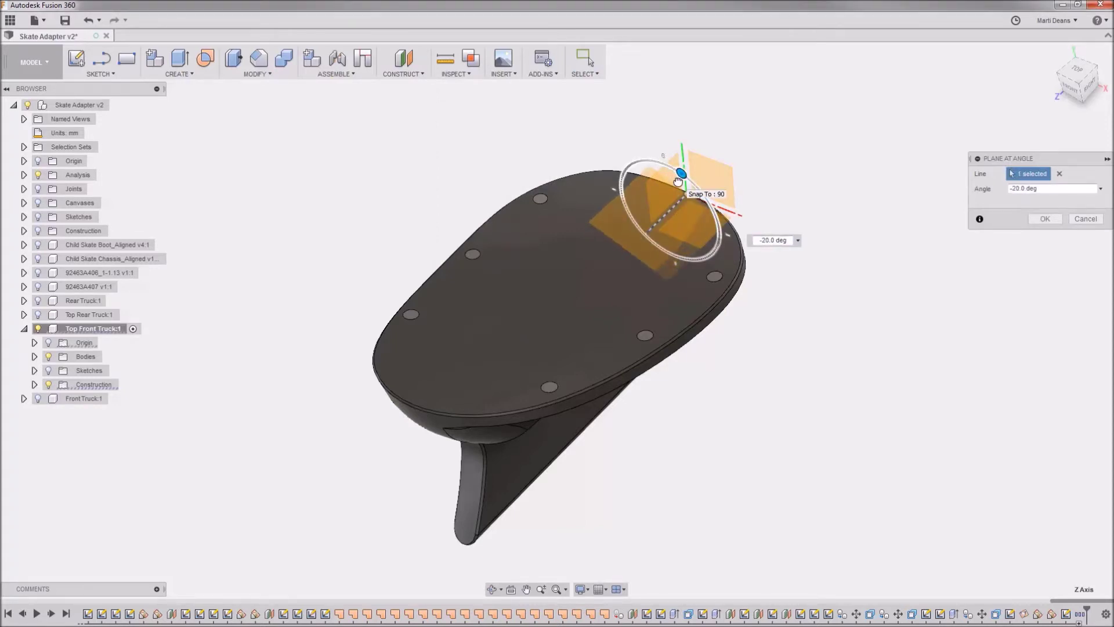
{"action": "left_click", "coordinate": [1044, 219]}
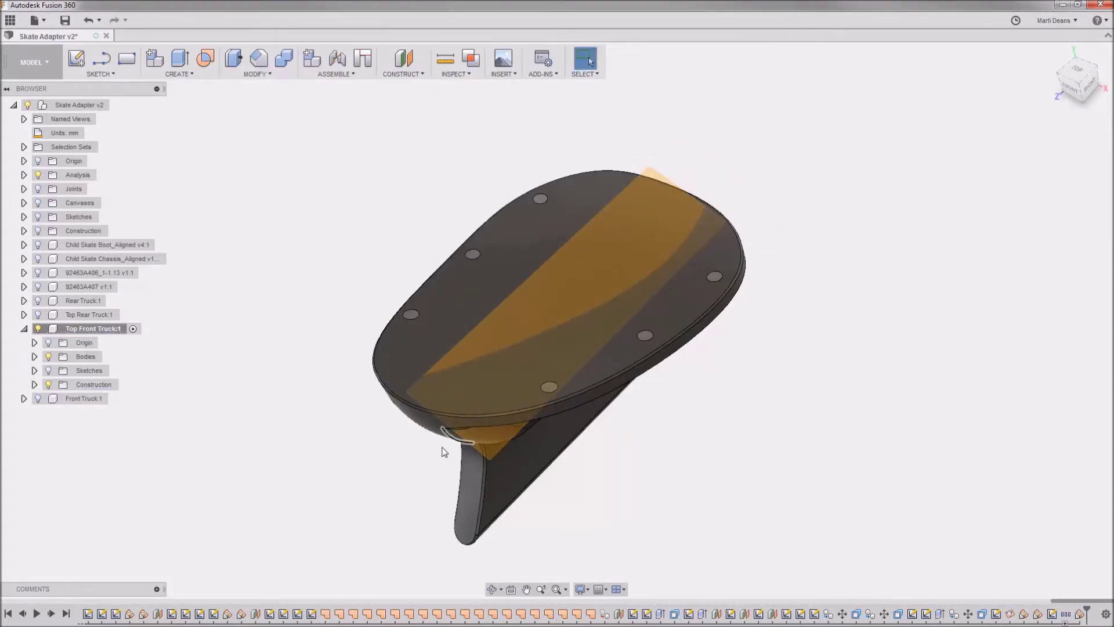
{"action": "left_click", "coordinate": [46, 67]}
{"action": "left_click", "coordinate": [39, 210]}
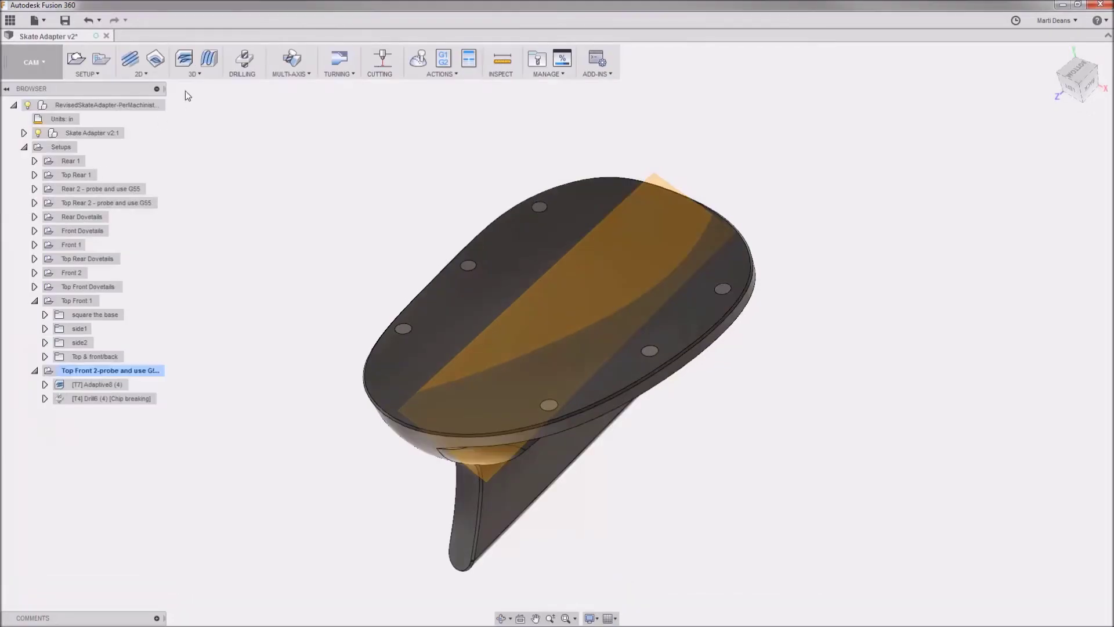
- Create Parallel33 with tool #6, an edge-chain boundary, and tool orientation using an edge-defined X axis
{"action": "left_click", "coordinate": [209, 58]}
{"action": "left_click", "coordinate": [1055, 207]}
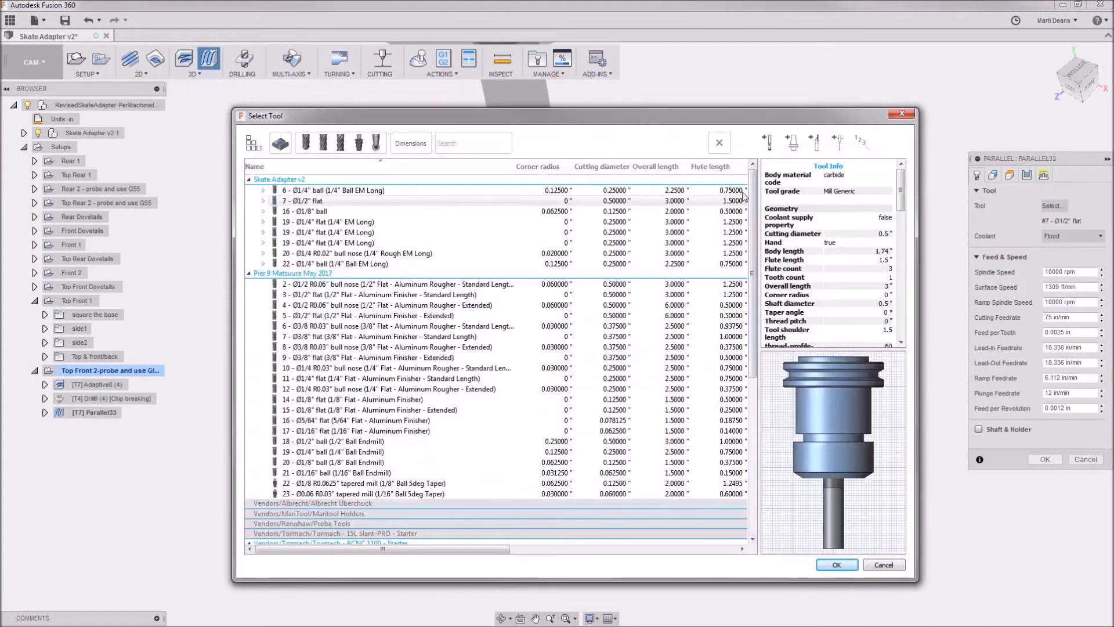
{"action": "double_click", "coordinate": [742, 191]}
{"action": "left_click", "coordinate": [992, 175]}
{"action": "left_click", "coordinate": [753, 292]}
{"action": "left_click", "coordinate": [979, 344]}
{"action": "left_click", "coordinate": [665, 237]}
{"action": "left_click", "coordinate": [1042, 508]}
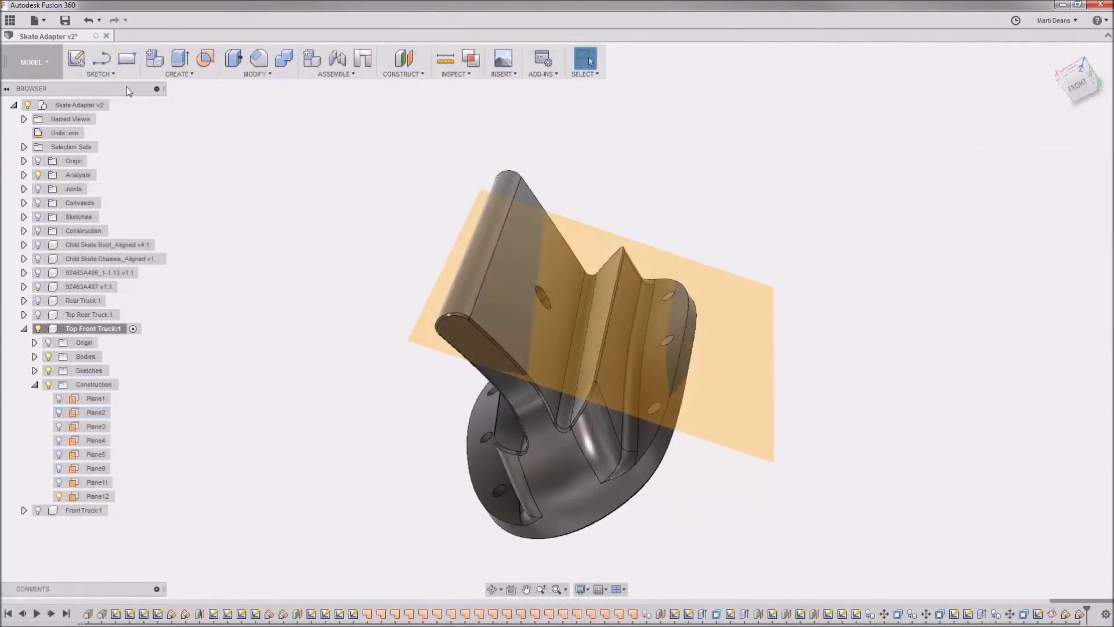
- Sketch a two-point rectangle on Plane12 across the ribbed side wall and finish the sketch
{"action": "left_click", "coordinate": [126, 58]}
{"action": "left_click", "coordinate": [566, 281]}
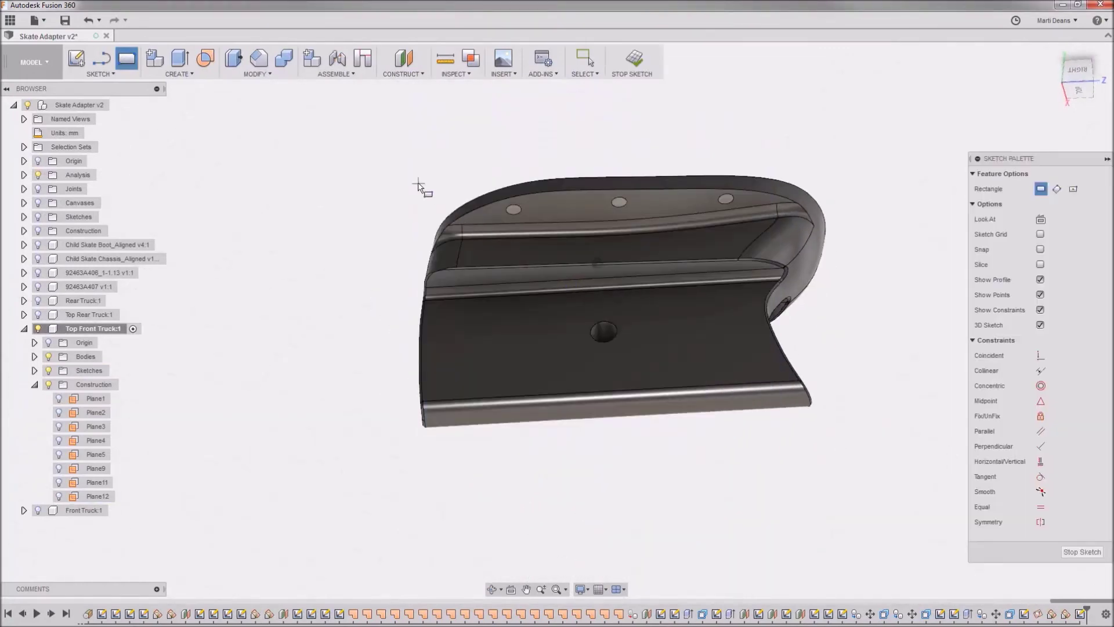
{"action": "left_click", "coordinate": [417, 183]}
{"action": "left_click", "coordinate": [816, 267]}
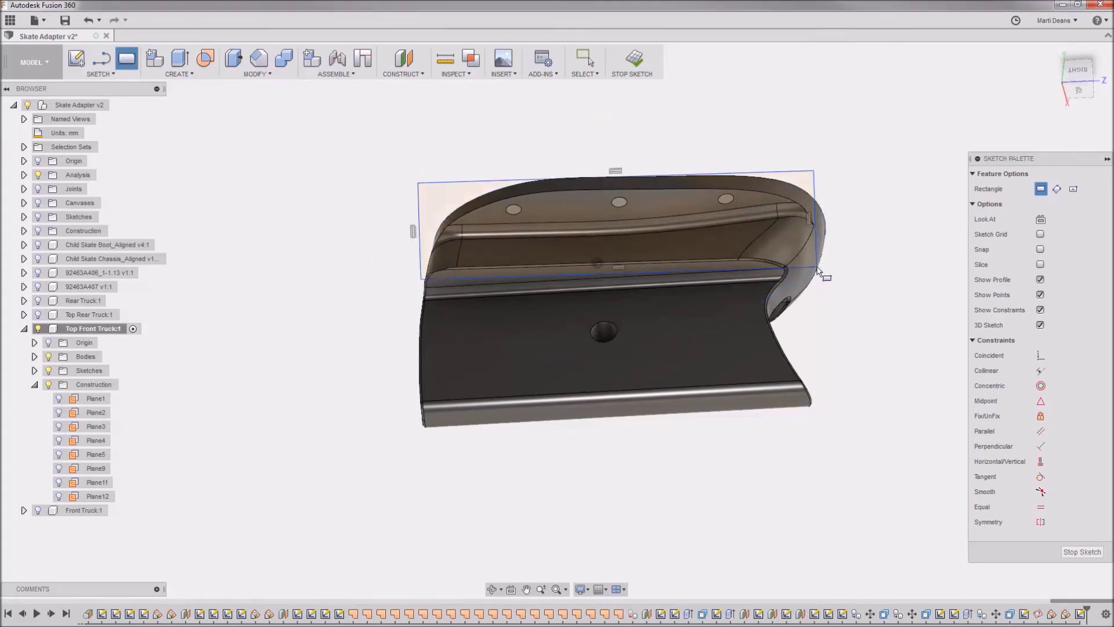
{"action": "key", "text": "Escape"}
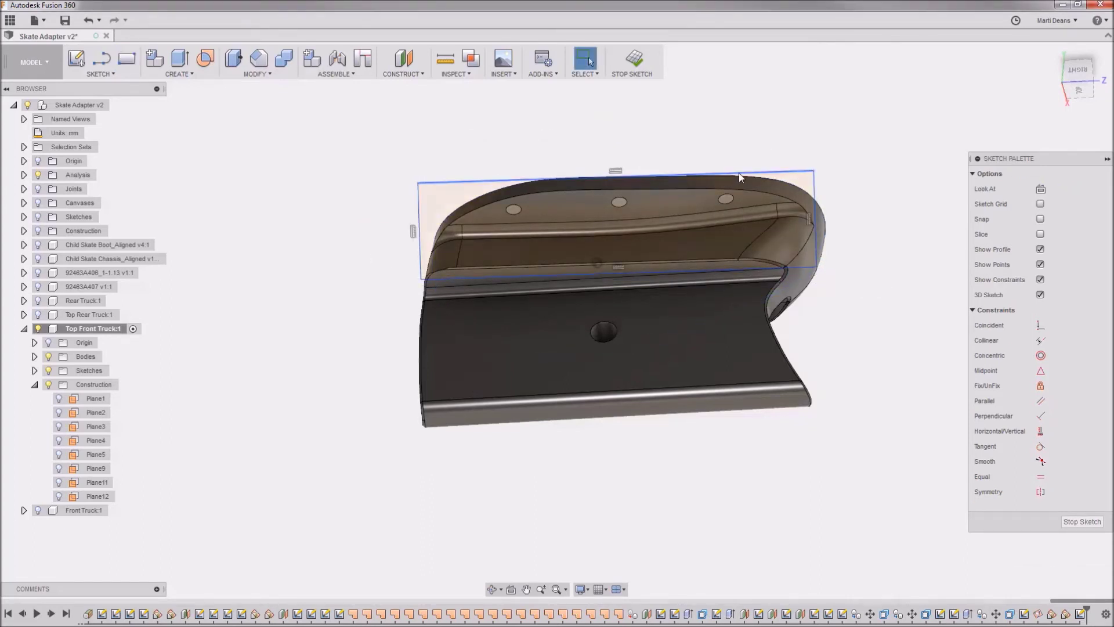
{"action": "left_click", "coordinate": [739, 173]}
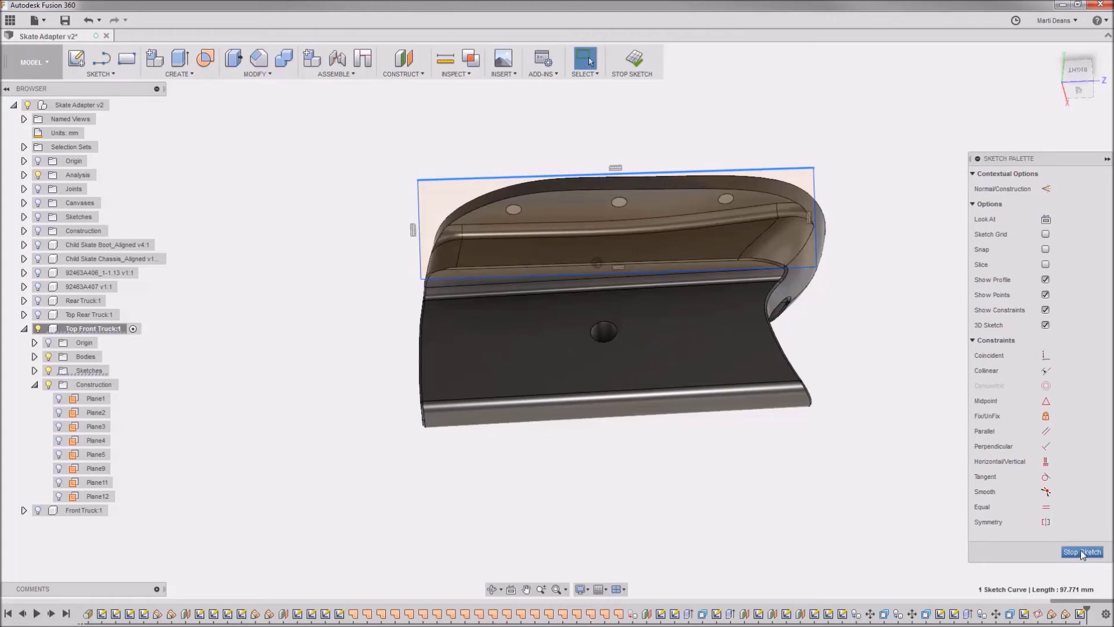
{"action": "left_click", "coordinate": [1082, 552]}
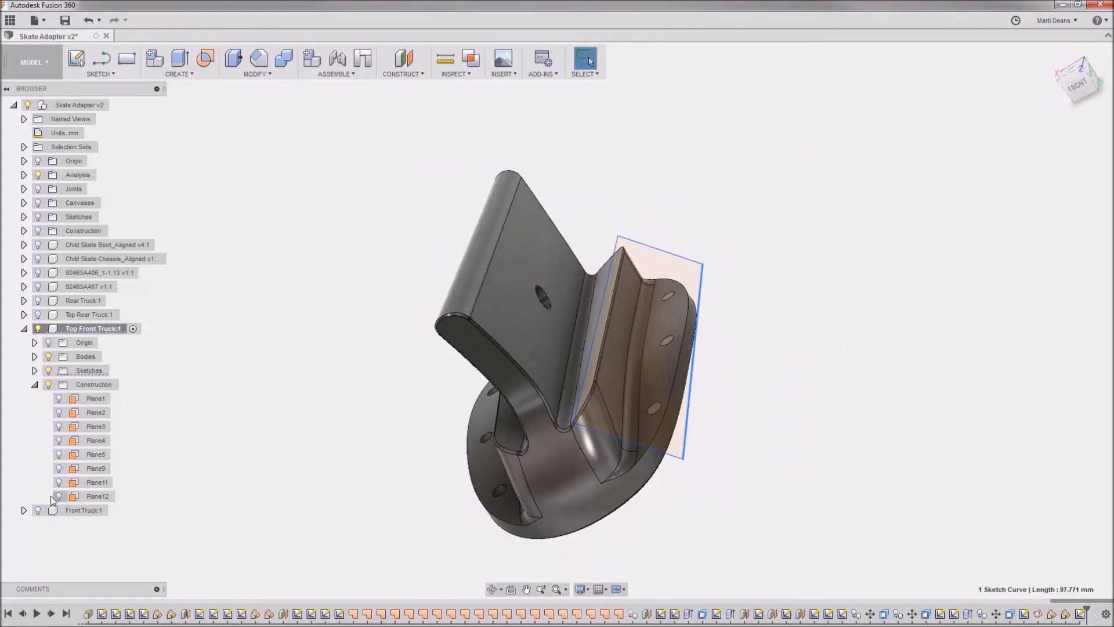
- Make the angled construction plane visible again and collapse the Construction folder
{"action": "left_click", "coordinate": [58, 497]}
{"action": "left_click", "coordinate": [35, 384]}
{"action": "left_click", "coordinate": [33, 63]}
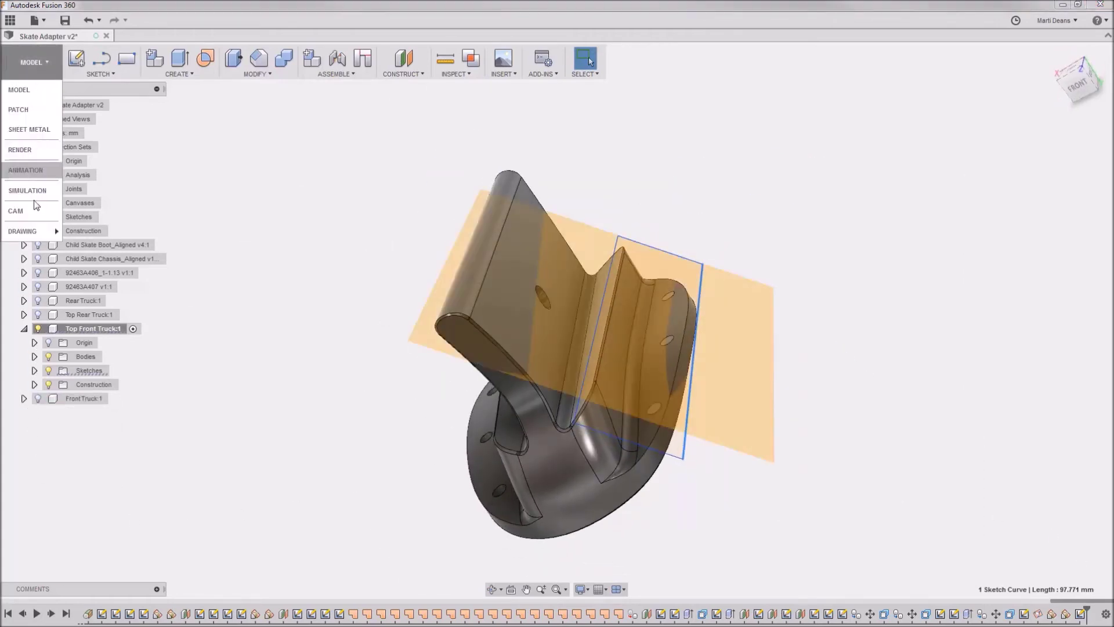
- Back in CAM, give Parallel28 the Ø1/4" ball tool #6
{"action": "left_click", "coordinate": [36, 209]}
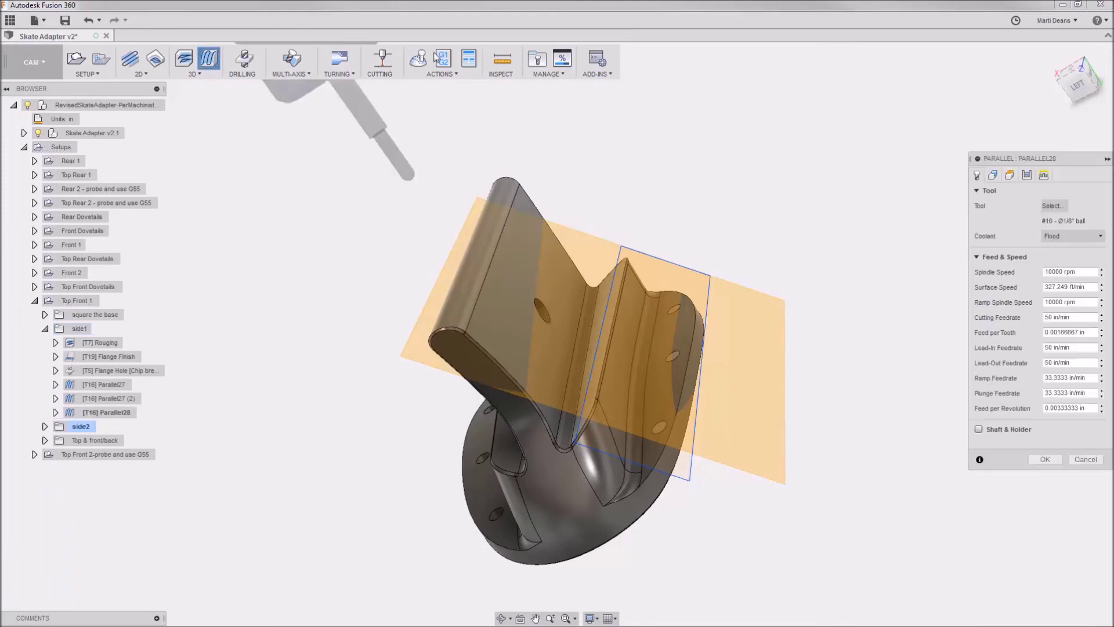
{"action": "left_click", "coordinate": [1050, 205]}
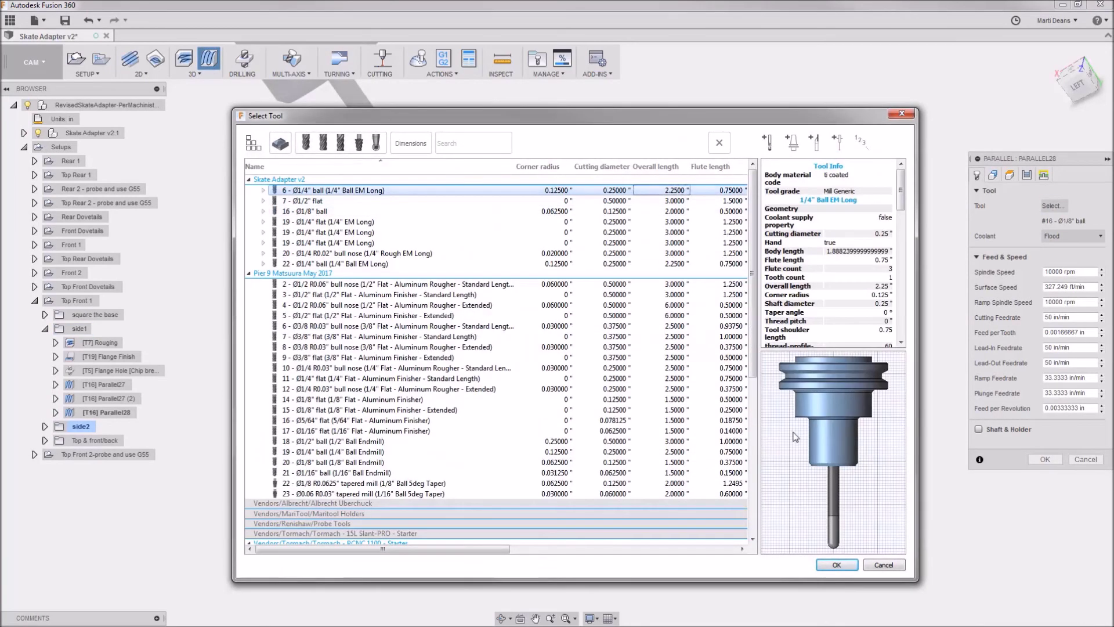
{"action": "left_click", "coordinate": [836, 565]}
- Bound Parallel28 by the sketched rectangle and align its Z and X axes to the angled plane
{"action": "left_click", "coordinate": [993, 175]}
{"action": "left_click", "coordinate": [1054, 206]}
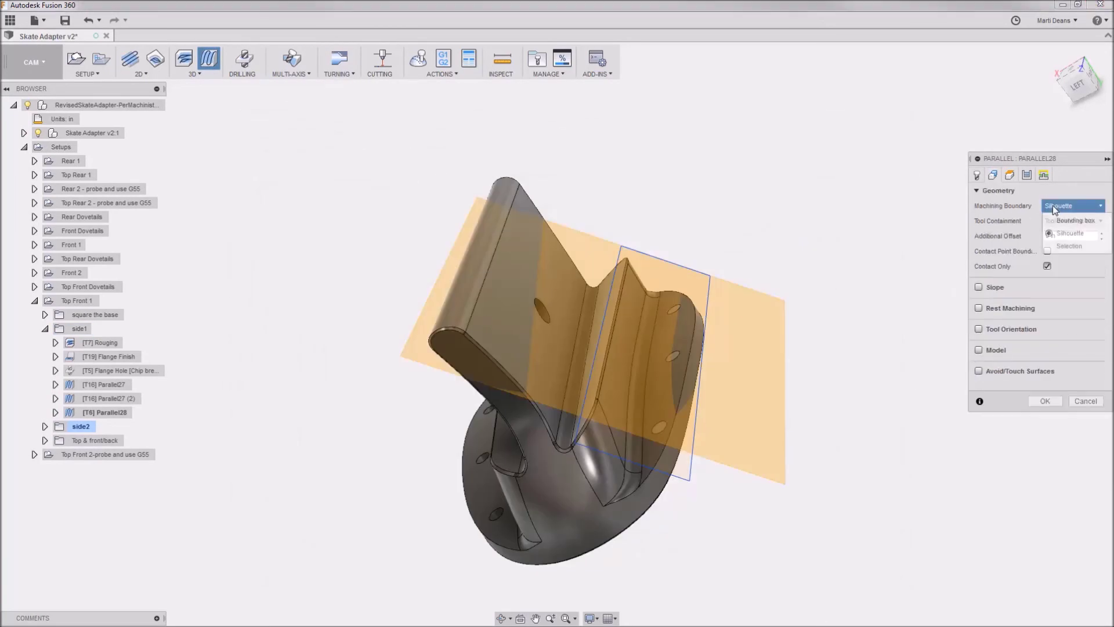
{"action": "left_click", "coordinate": [1069, 246]}
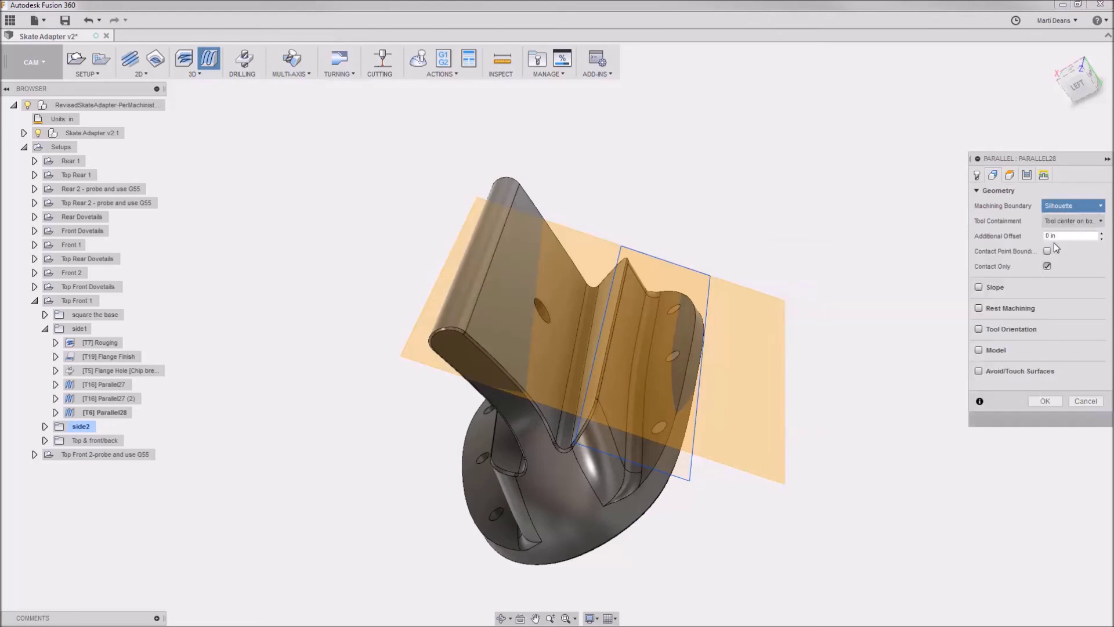
{"action": "left_click", "coordinate": [712, 292]}
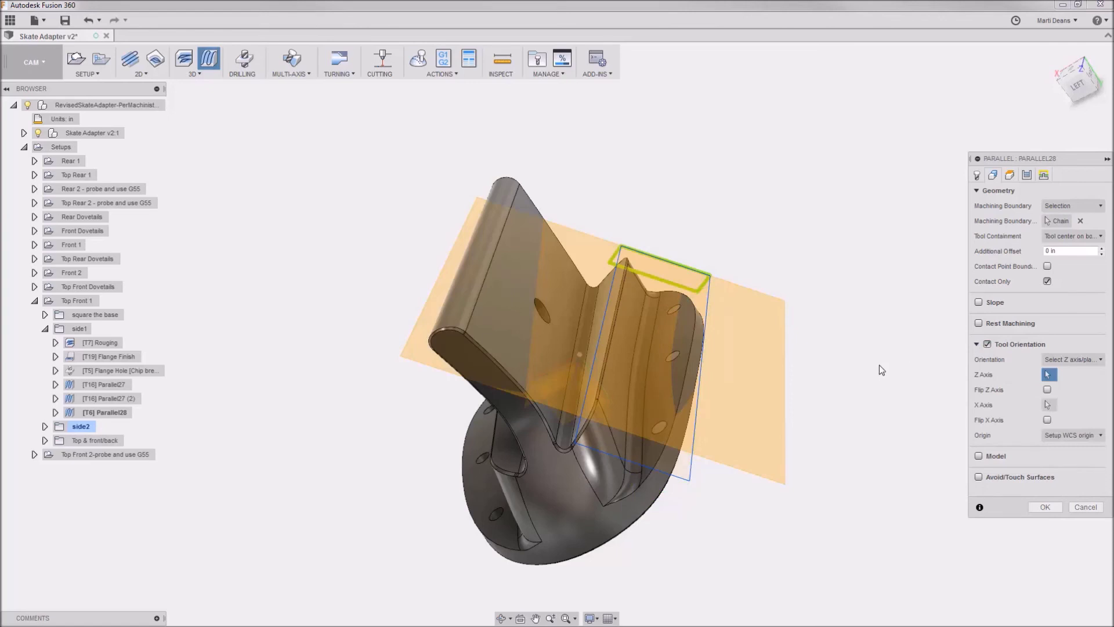
{"action": "left_click", "coordinate": [755, 369]}
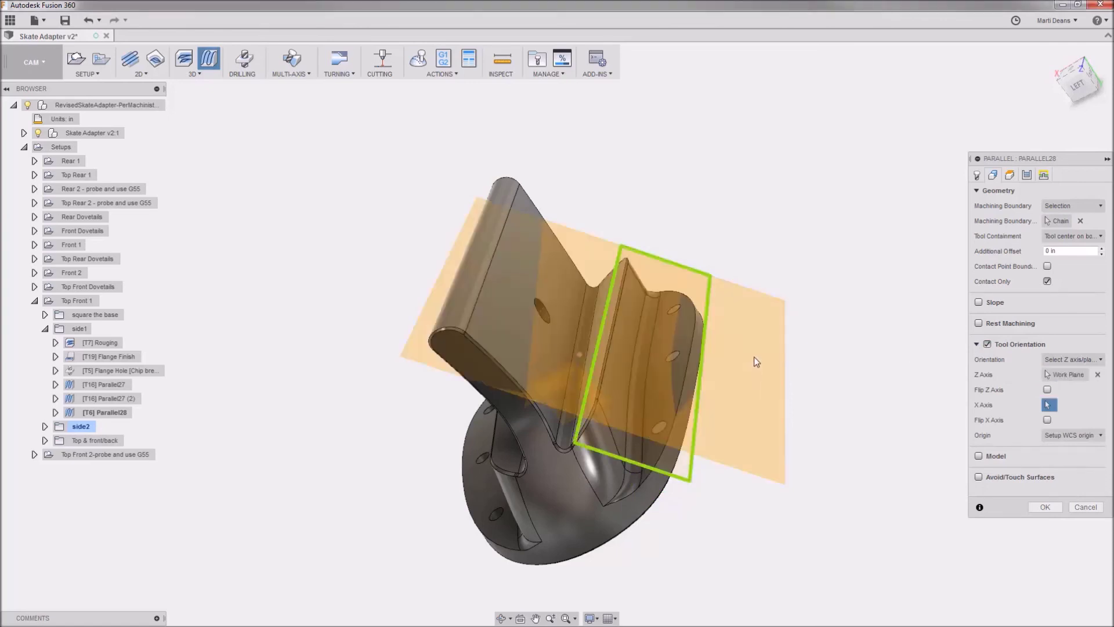
{"action": "left_click", "coordinate": [700, 384]}
{"action": "key", "text": "Return"}
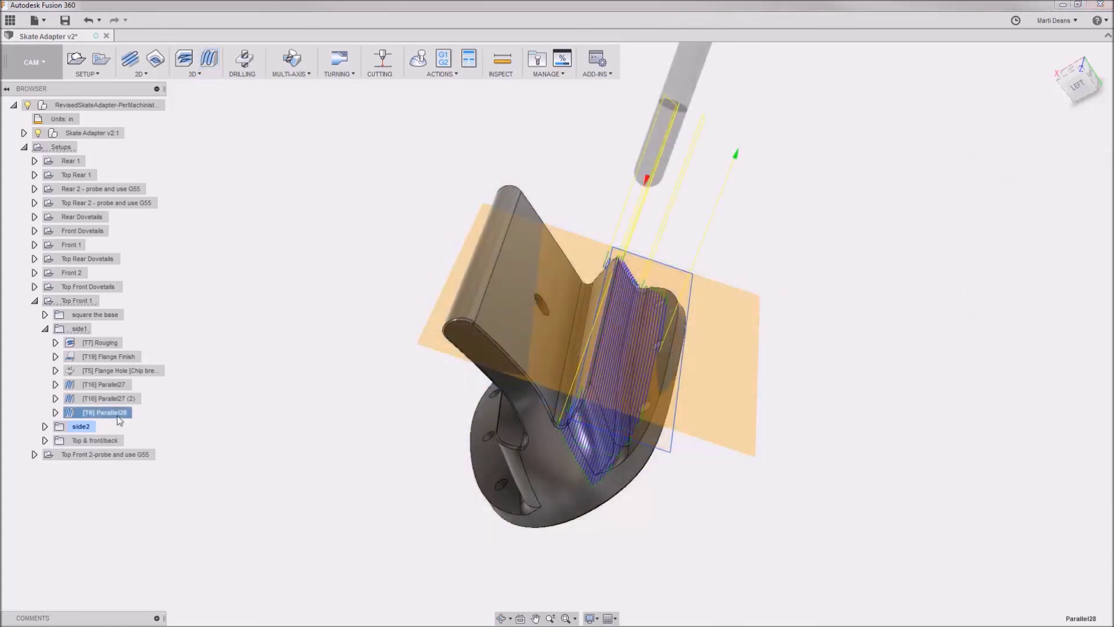